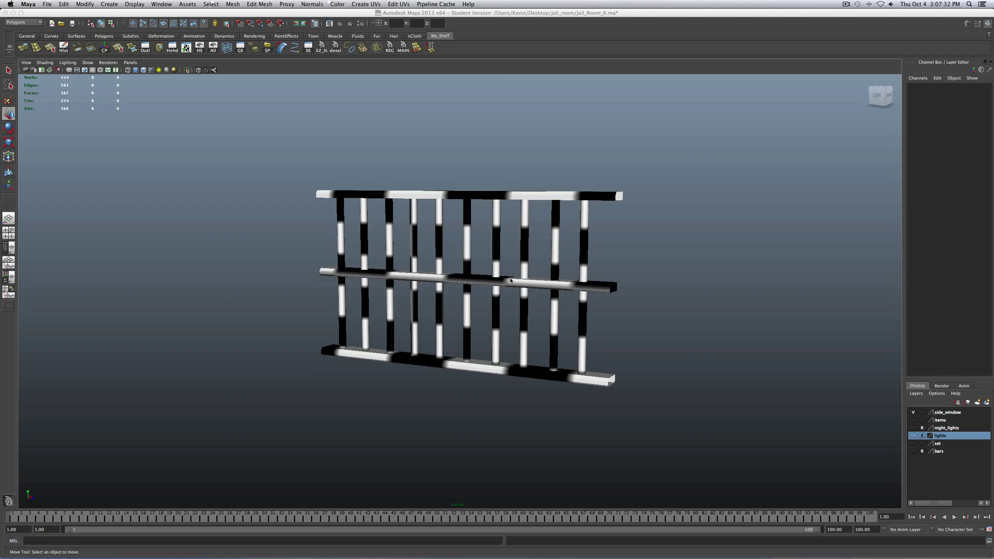
left_click_drag(599, 232, 373, 228, "alt")
scroll(498, 269, "down", 5)
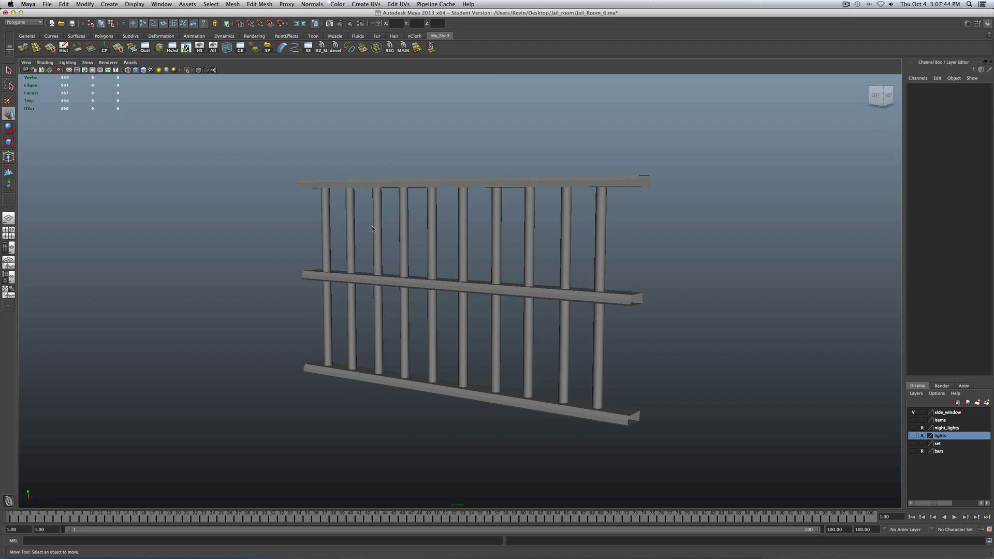
left_click(326, 221)
key("q")
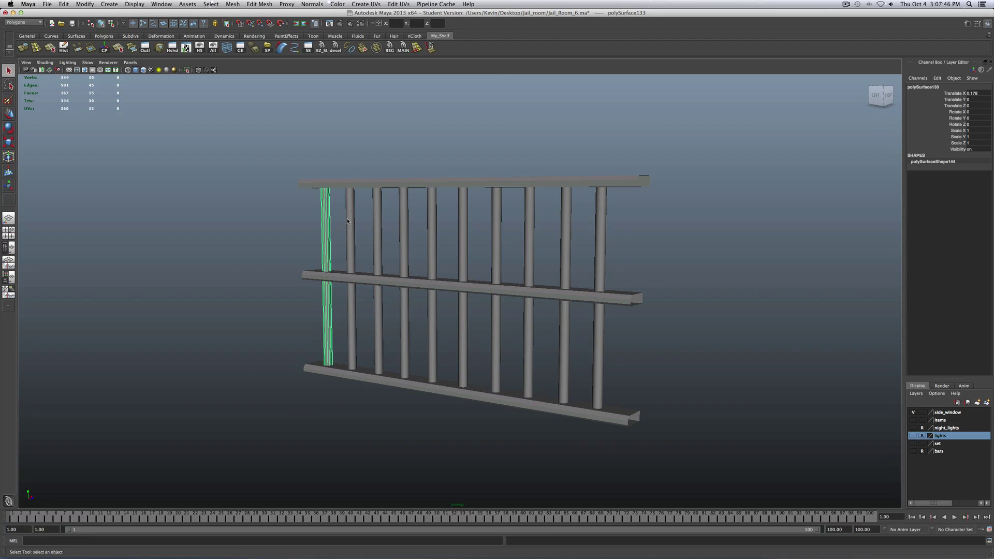
left_click(351, 223, "shift")
left_click(377, 223, "shift")
left_click(403, 230, "shift")
left_click(429, 234, "shift")
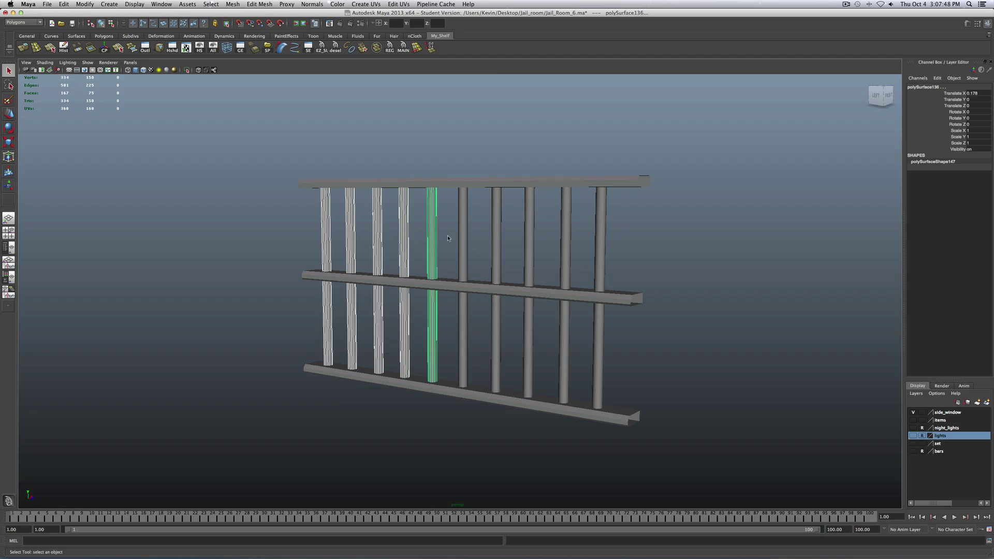
left_click(466, 241, "shift")
left_click(497, 245, "shift")
left_click(529, 249, "shift")
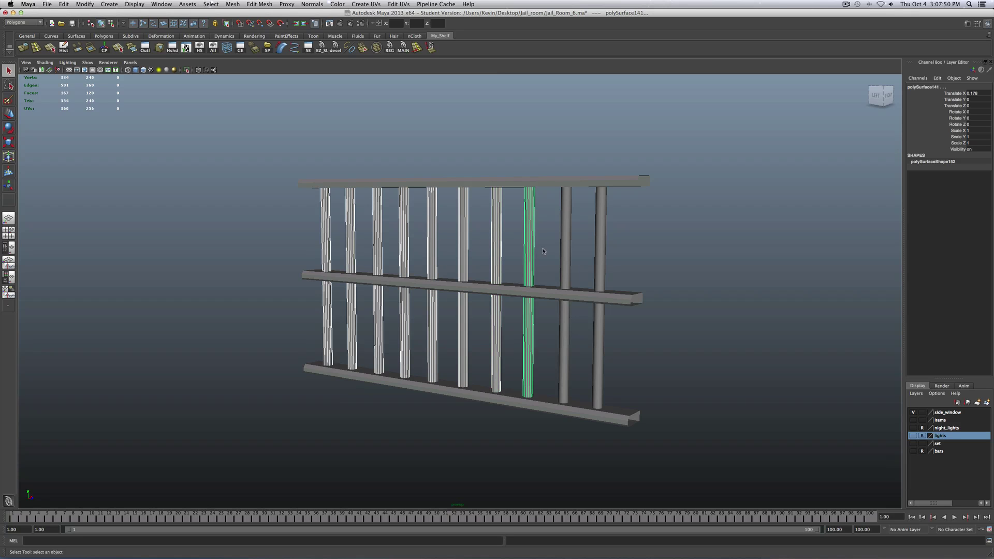
left_click(567, 251, "shift")
left_click(599, 256, "shift")
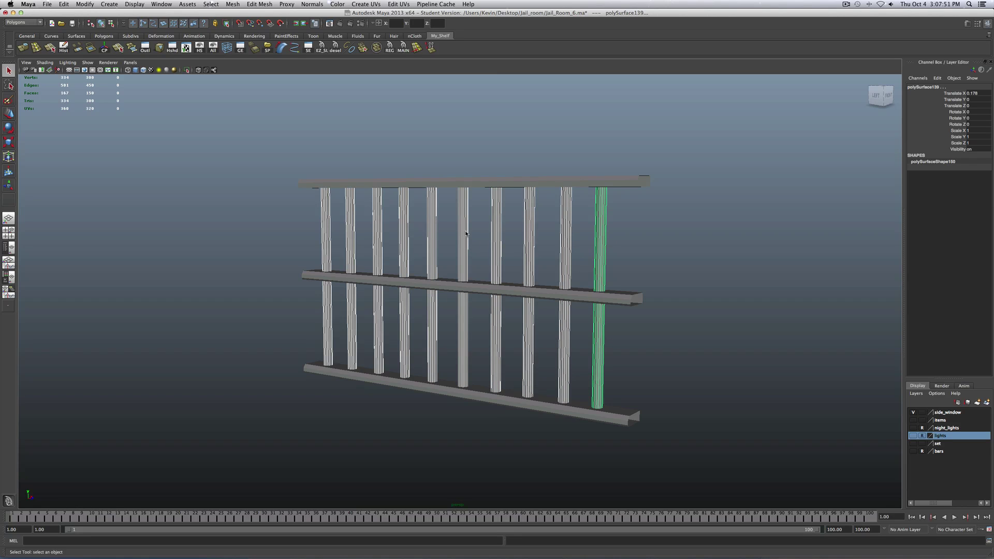
left_click(301, 216)
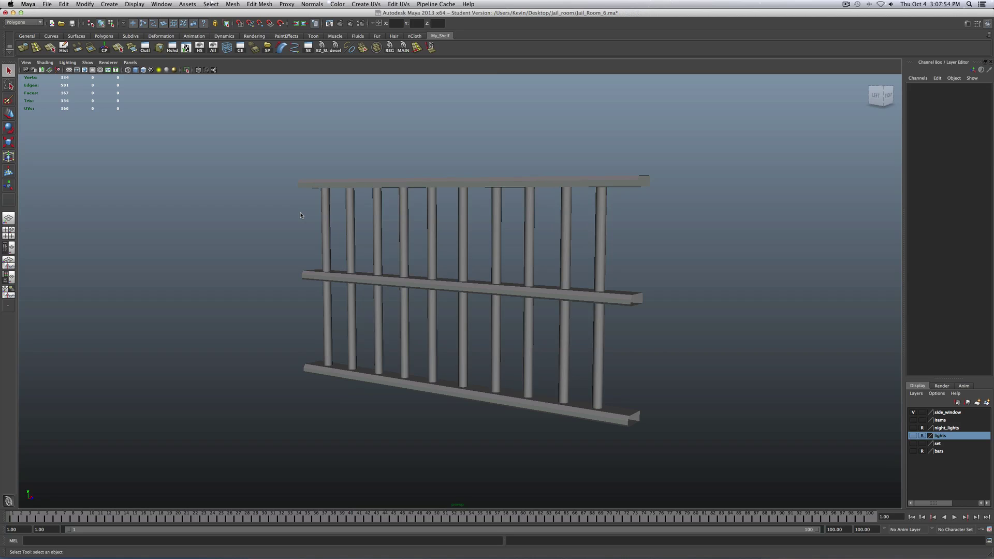
key("6")
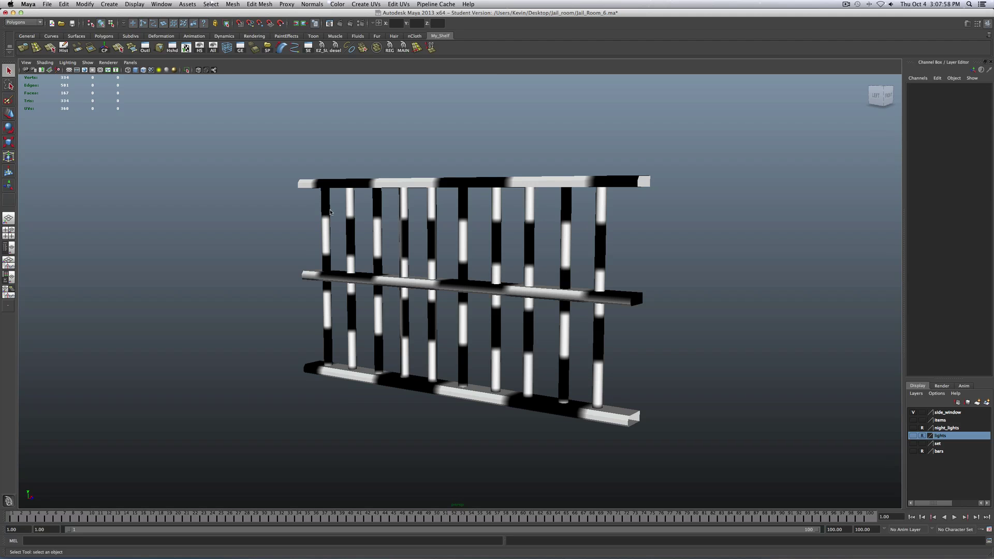
scroll(327, 213, "up", 5)
left_click(312, 205)
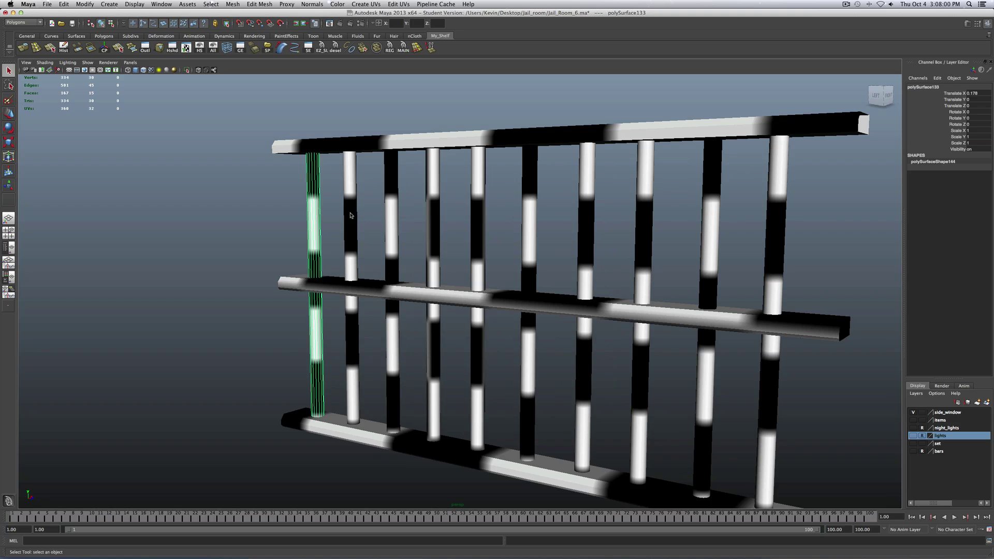
left_click(350, 216, "shift")
left_click(392, 218, "shift")
left_click(437, 223, "shift")
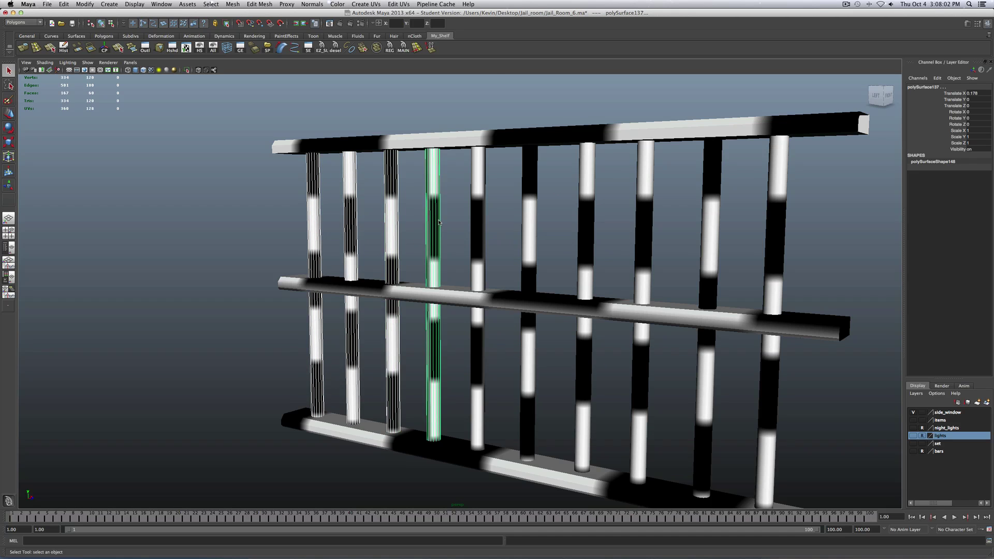
left_click(476, 220, "shift")
left_click(532, 227, "shift")
scroll(526, 246, "down", 4)
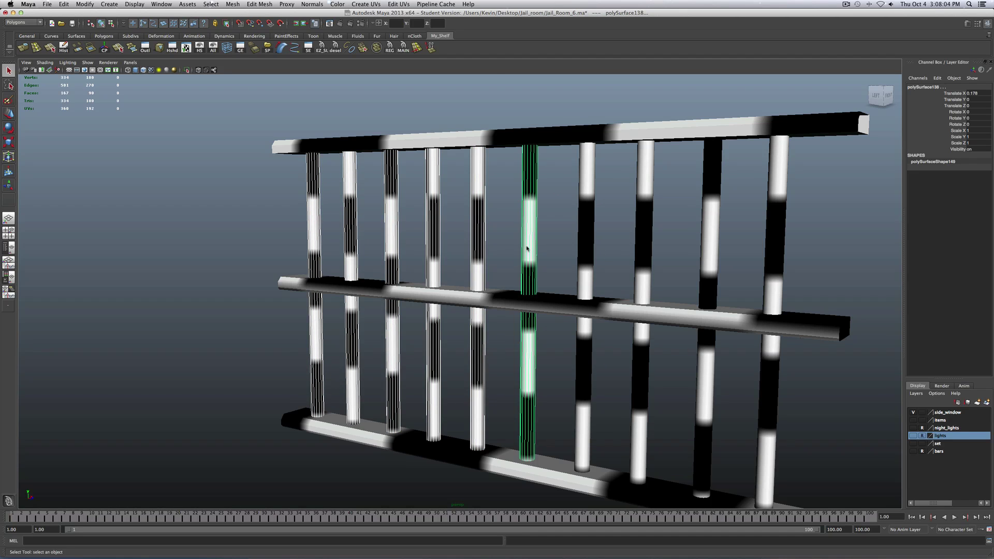
left_click(526, 246)
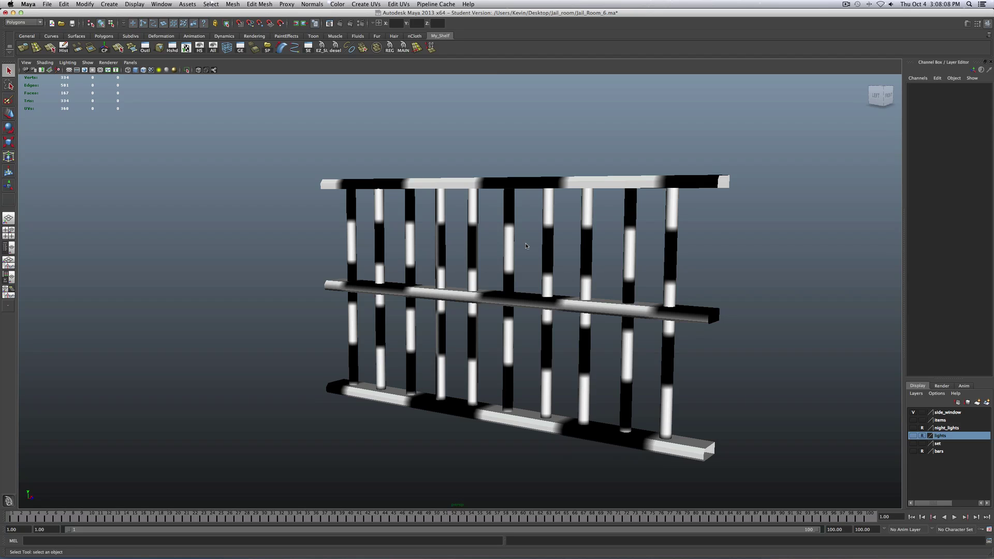
Hide the three horizontal rails so that only the vertical bars remain in view
left_click(355, 221)
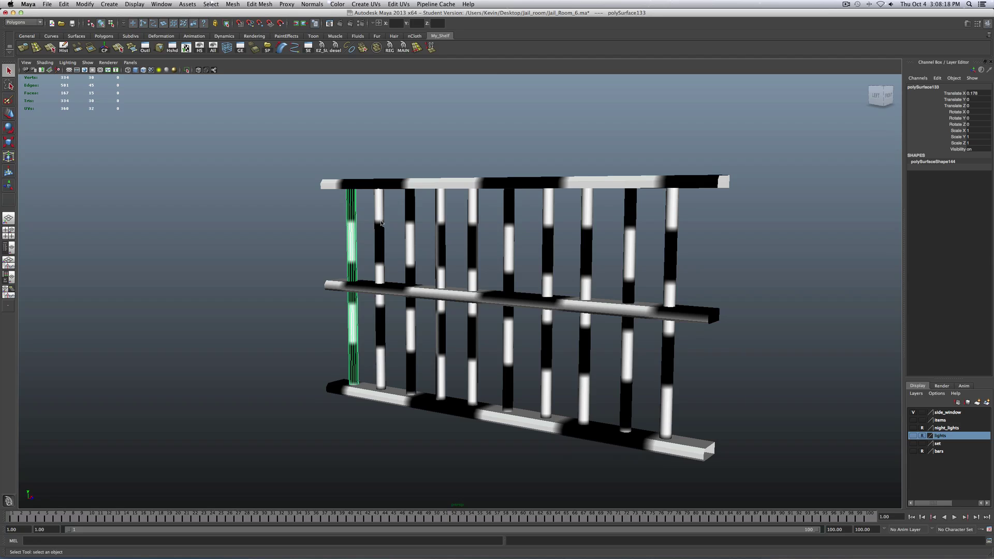
scroll(433, 233, "up", 3)
left_click(456, 146)
left_click(456, 288)
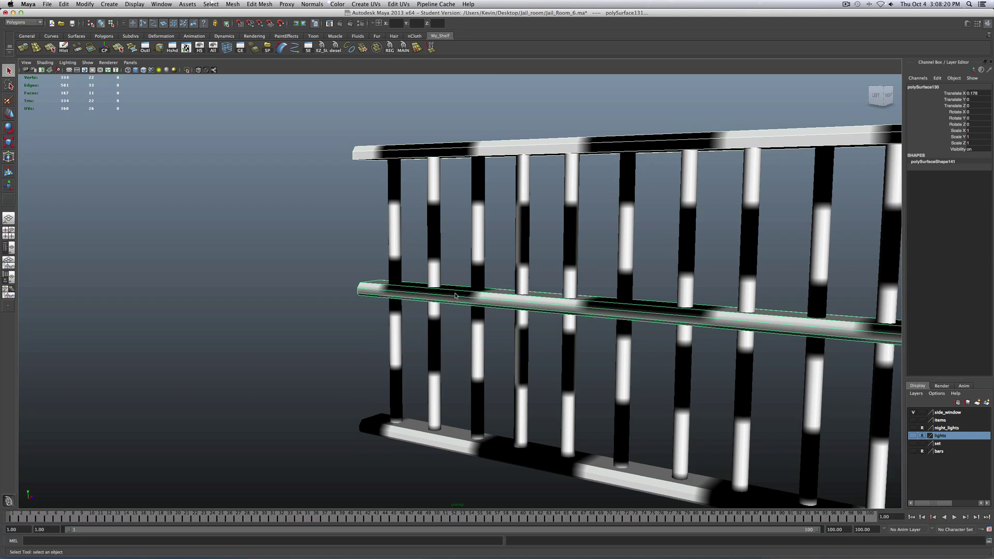
left_click(441, 430, "shift")
key("Delete")
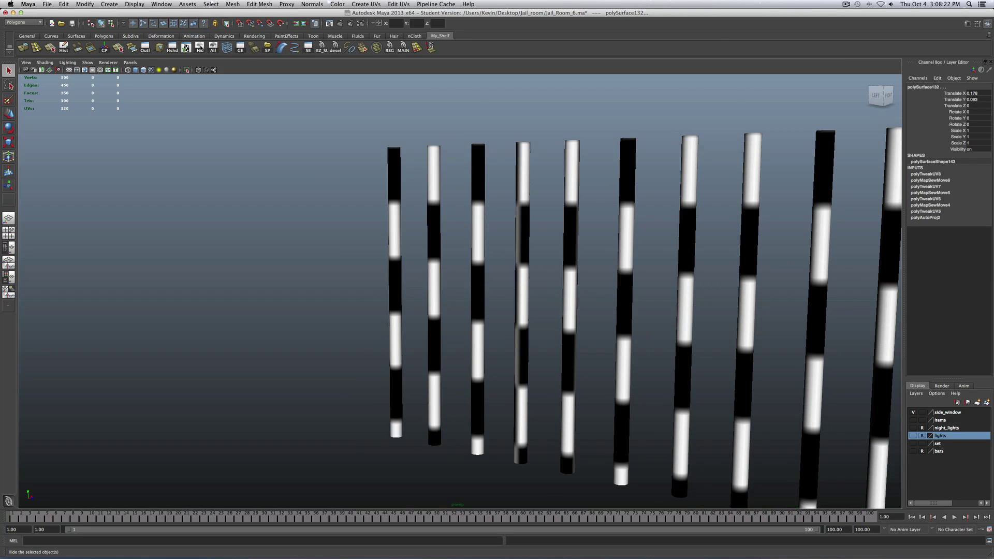
Inspect the vertical bars in shaded and textured display, comparing the checker pattern on the first two bars
mouse_move(436, 390)
left_mouse_down("alt")
mouse_move(360, 209)
mouse_move(334, 208)
mouse_move(448, 191)
left_mouse_up("alt")
left_click(339, 183)
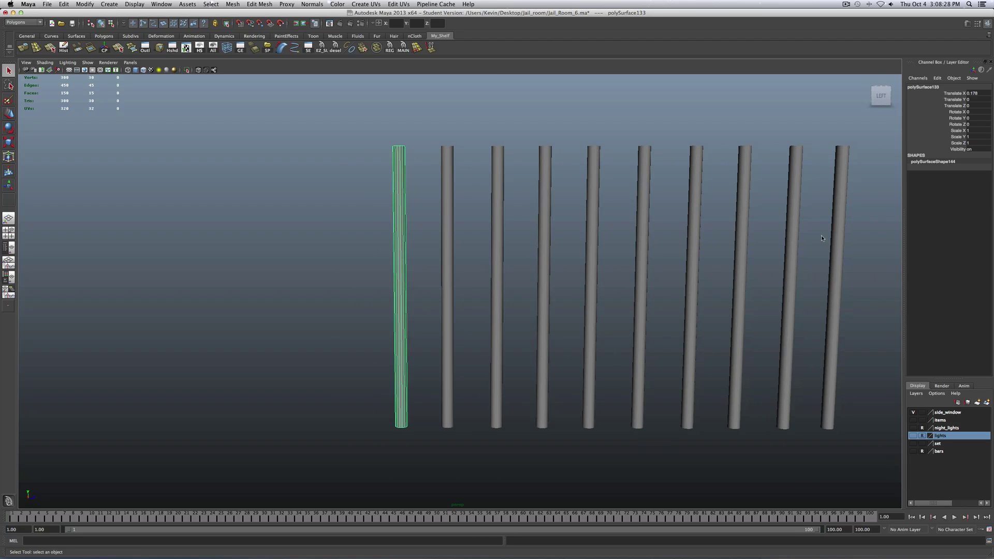
left_click_drag(399, 289, 367, 289, "alt")
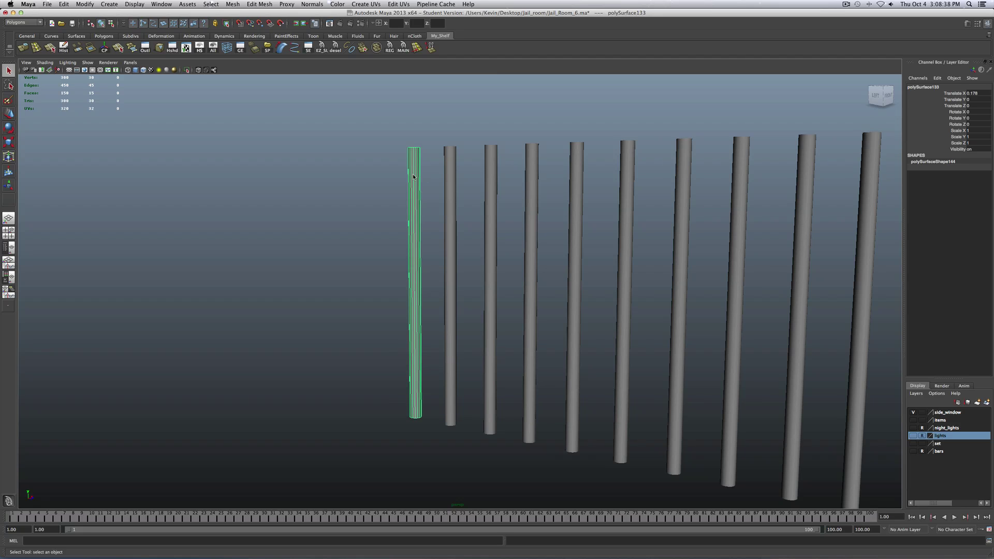
left_click(455, 176, "shift")
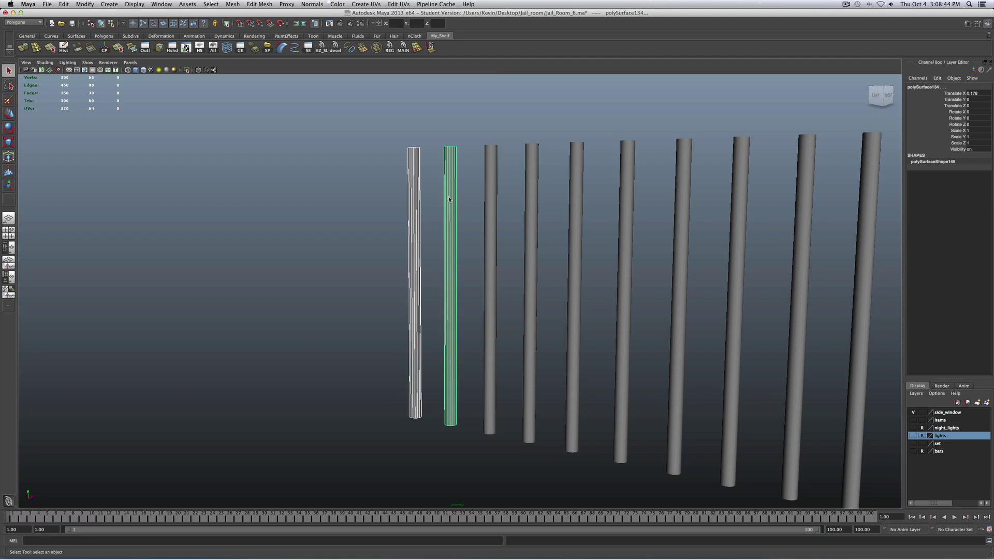
left_click_drag(449, 201, 473, 222, "alt")
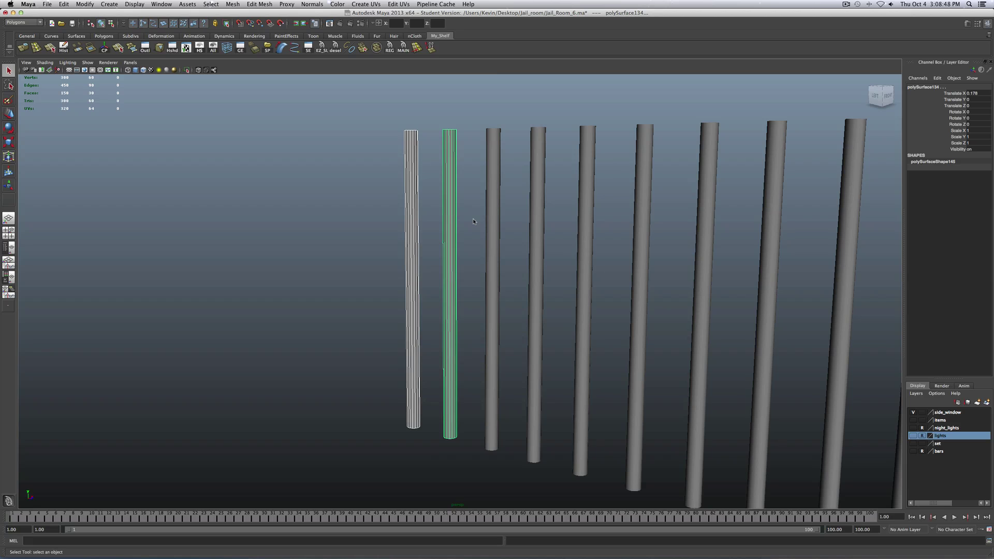
key("6")
scroll(466, 222, "down", 3)
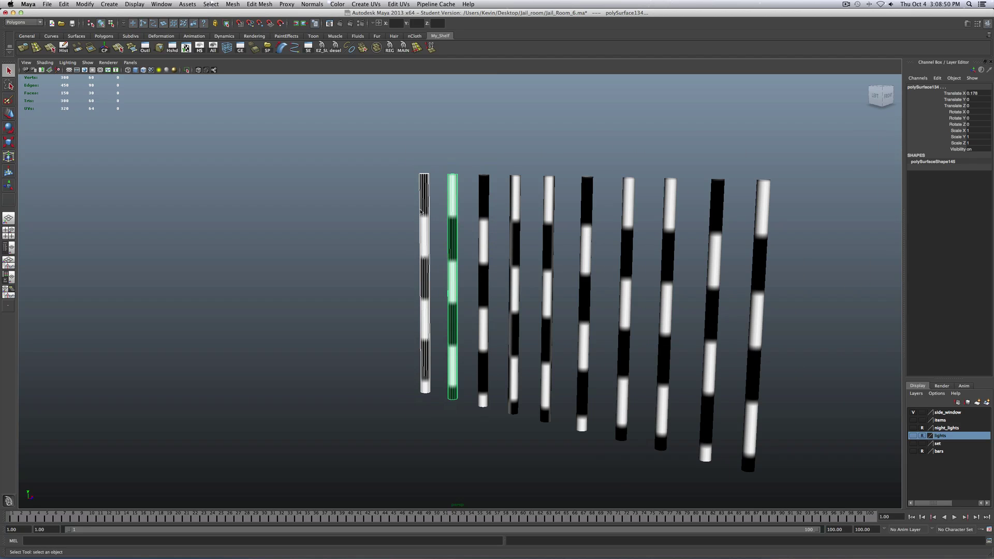
middle_click_drag(466, 222, 397, 205, "alt")
left_click(397, 207)
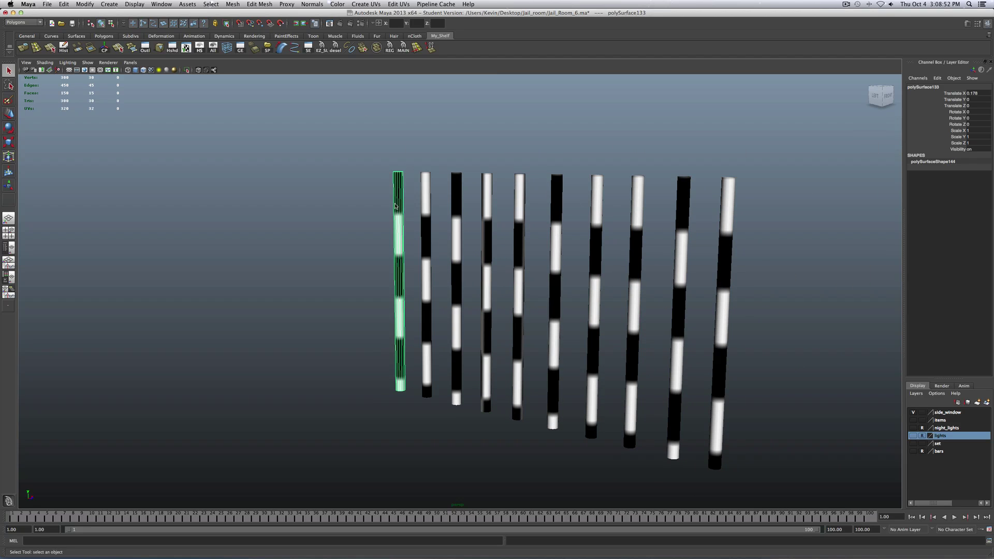
left_click(371, 196)
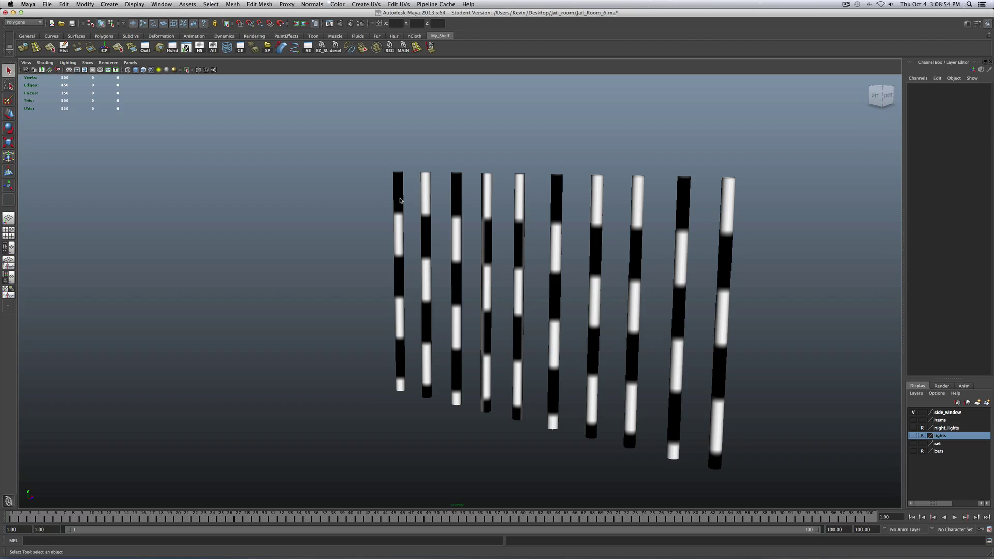
Select all ten vertical bars and show their UVs in a maximized UV Texture Editor
left_click(213, 50)
key("ctrl+z")
left_click_drag(373, 193, 767, 465, "alt")
left_click(397, 199)
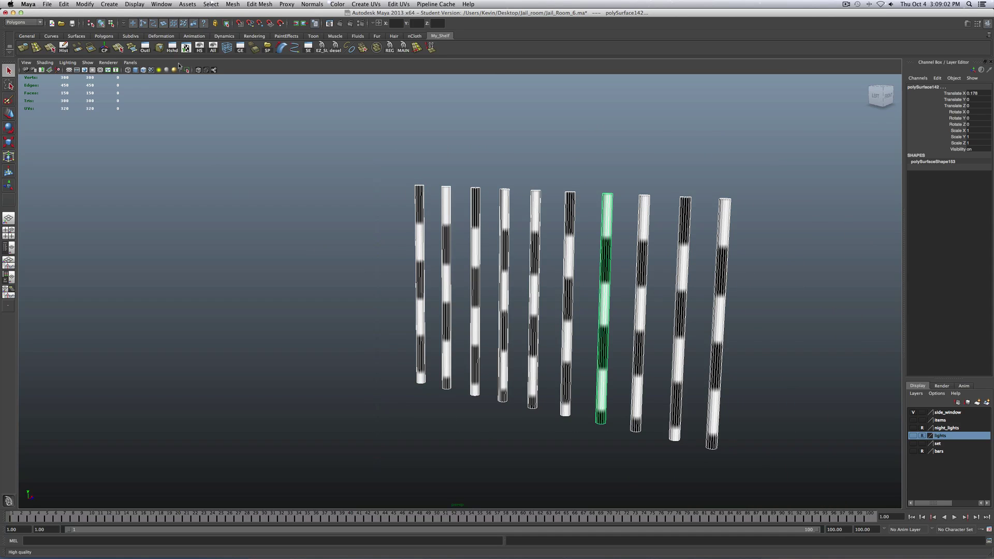
left_click(184, 53)
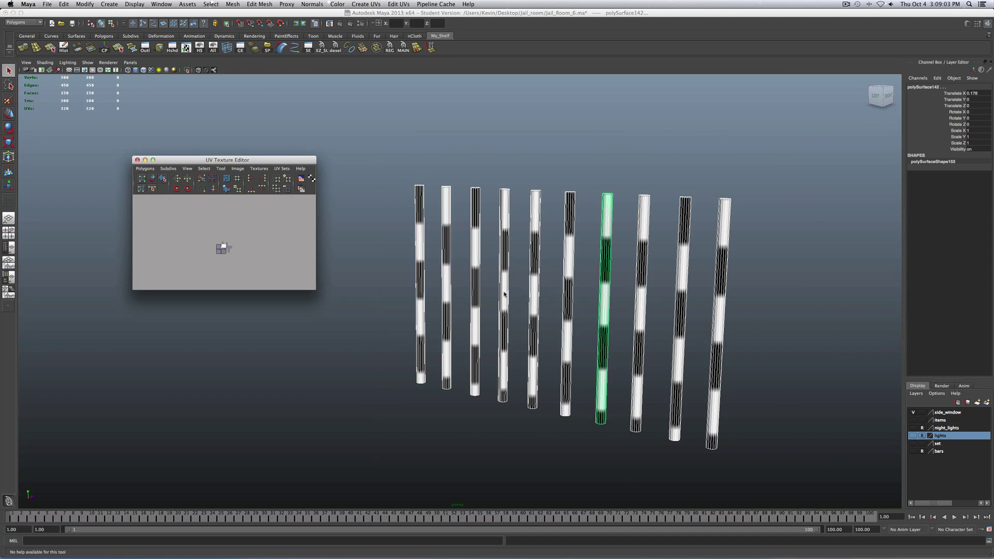
left_click(141, 157)
Select the entire UV layout of the ten bars, delete its UVs, and close the UV Texture Editor
scroll(517, 321, "up", 8)
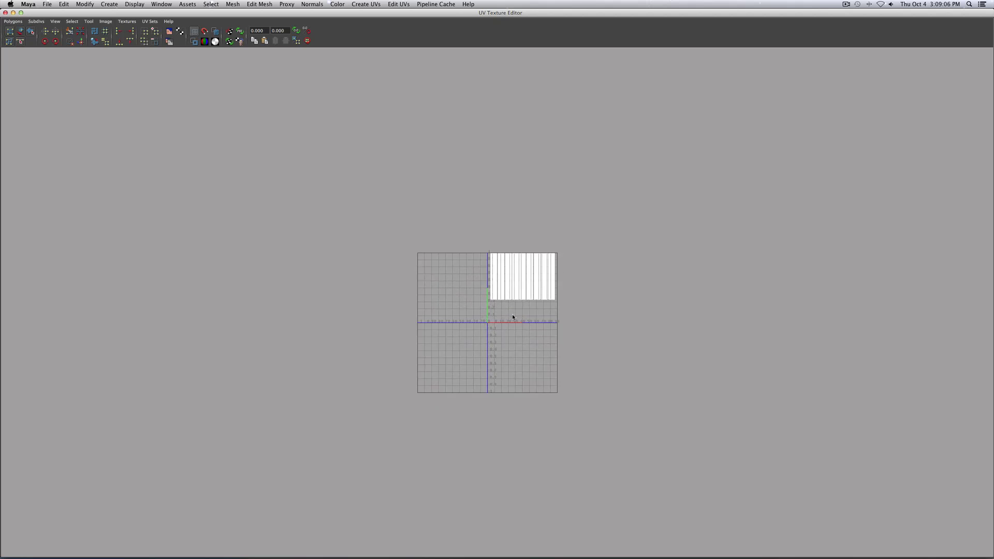
middle_click_drag(557, 259, 504, 321, "alt")
scroll(504, 332, "up", 2)
right_click_drag(461, 316, 489, 316)
left_click_drag(388, 254, 579, 398)
left_click(4, 20)
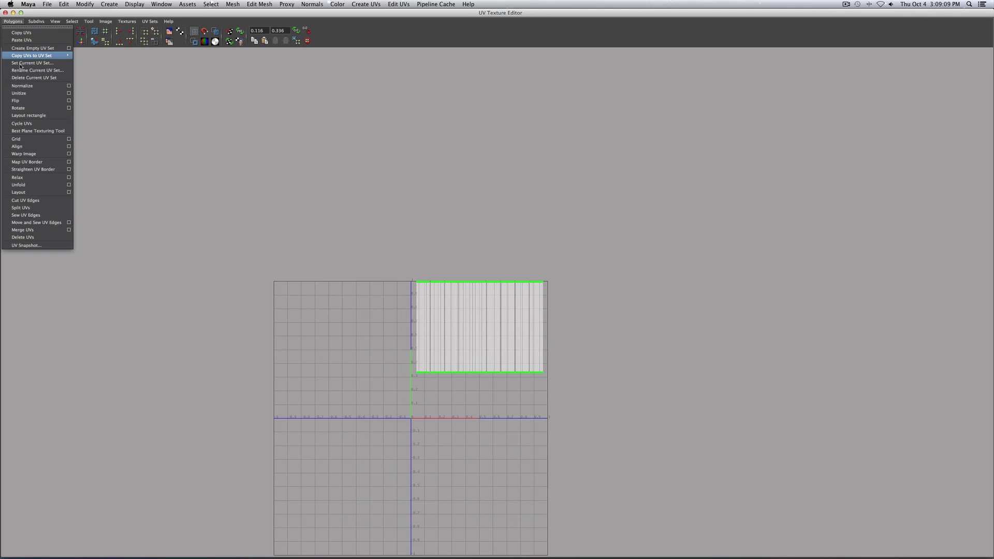
left_click(21, 236)
left_click(5, 12)
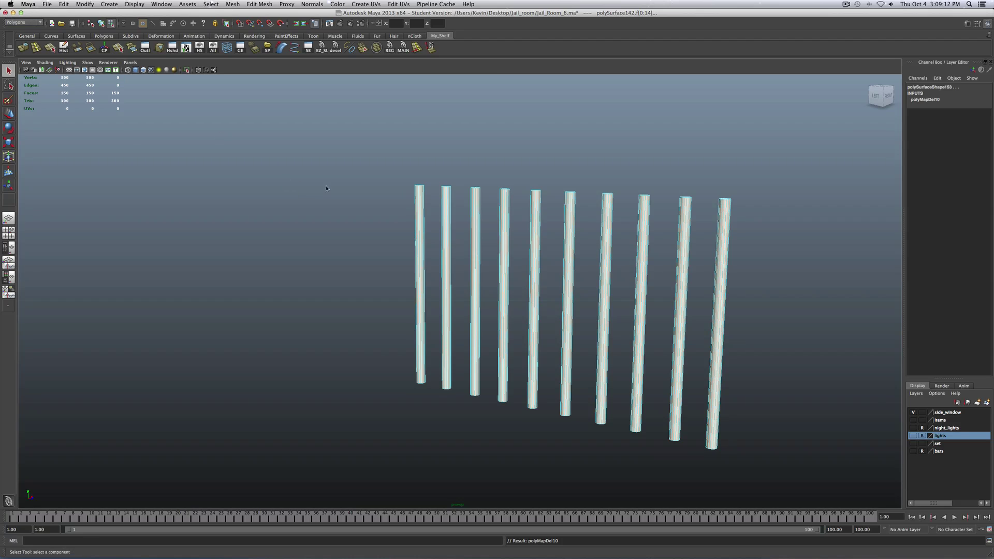
Return to object selection and apply a cylindrical UV mapping with default options to the first vertical bar
right_click_drag(325, 186, 376, 181, "alt")
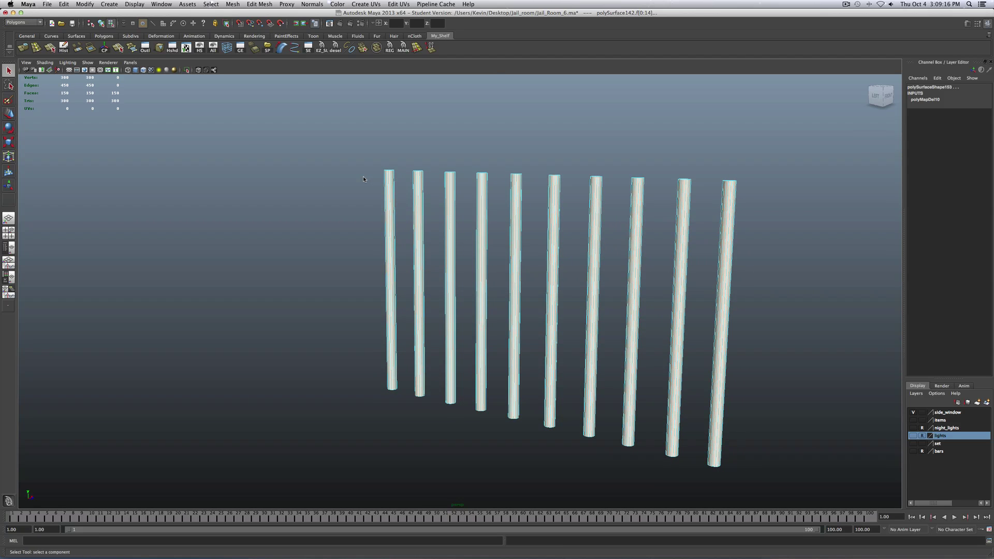
right_click_drag(390, 181, 423, 190)
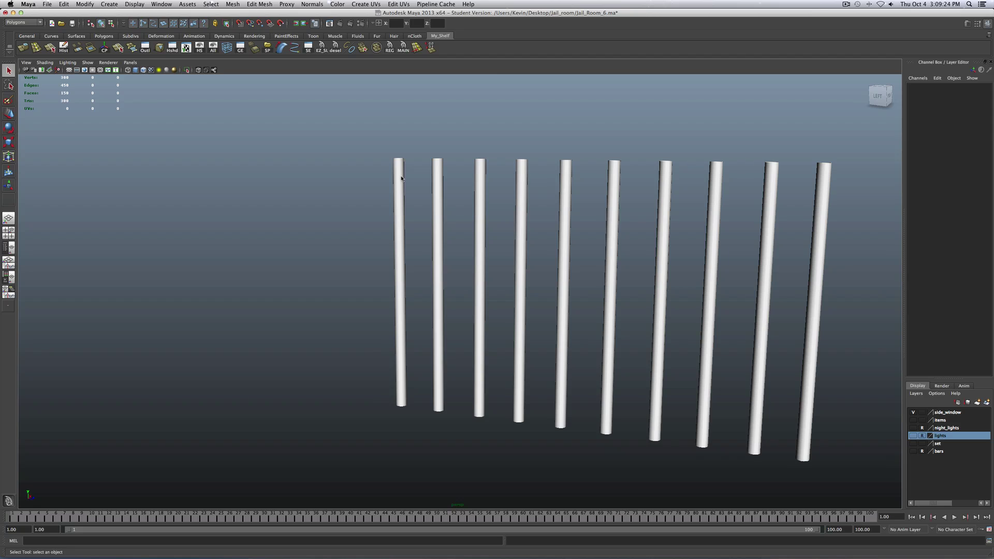
left_click(402, 179)
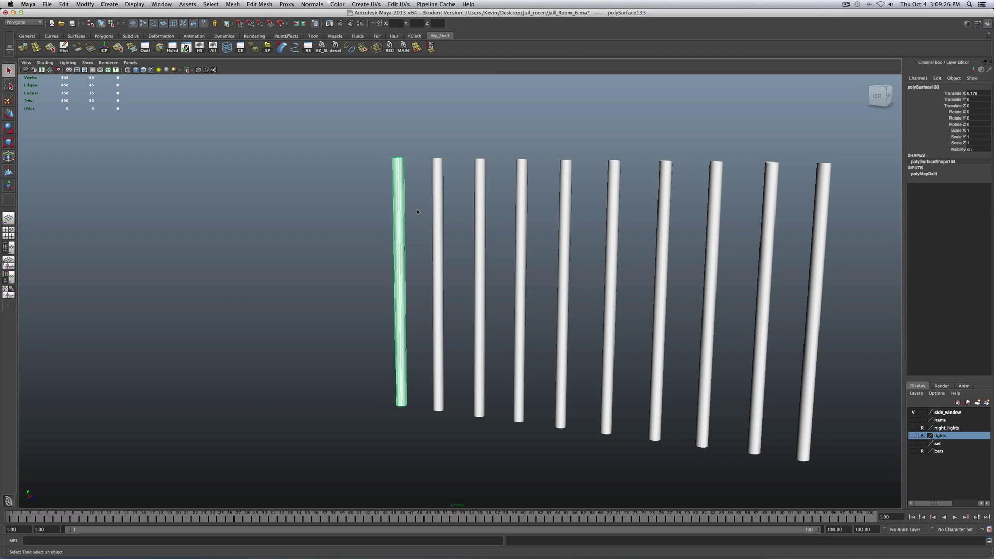
left_click(366, 4)
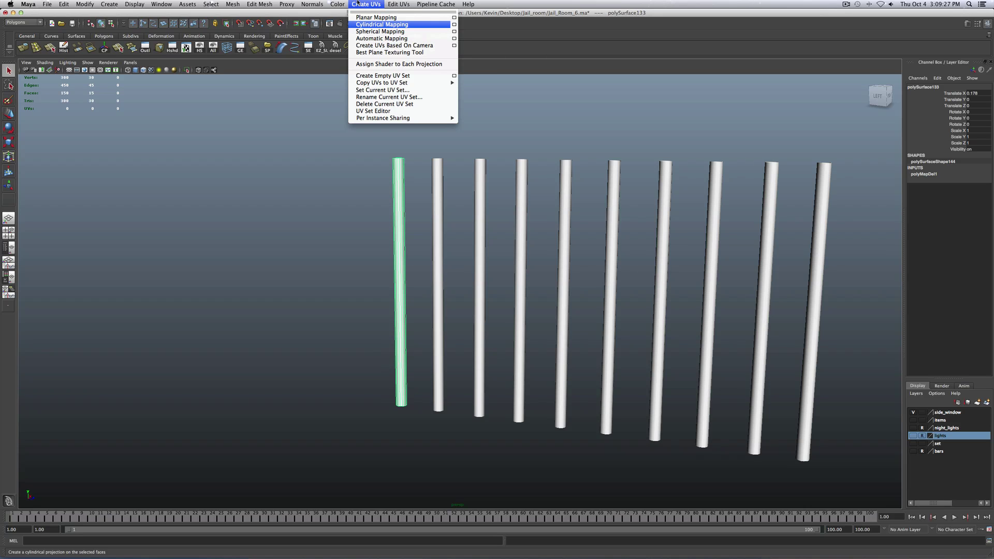
left_click(454, 25)
left_click(754, 291)
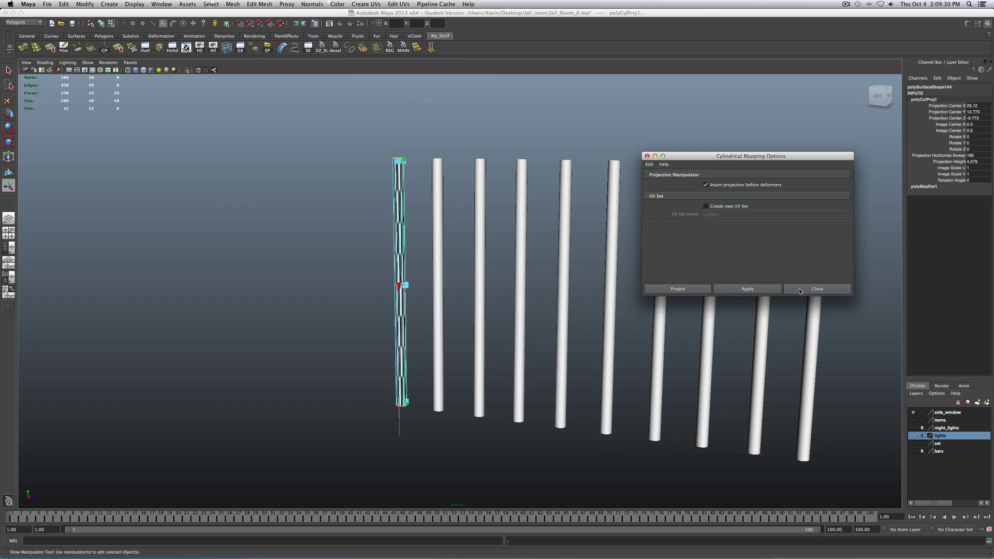
middle_click_drag(754, 291, 783, 291, "alt")
scroll(453, 223, "up", 3)
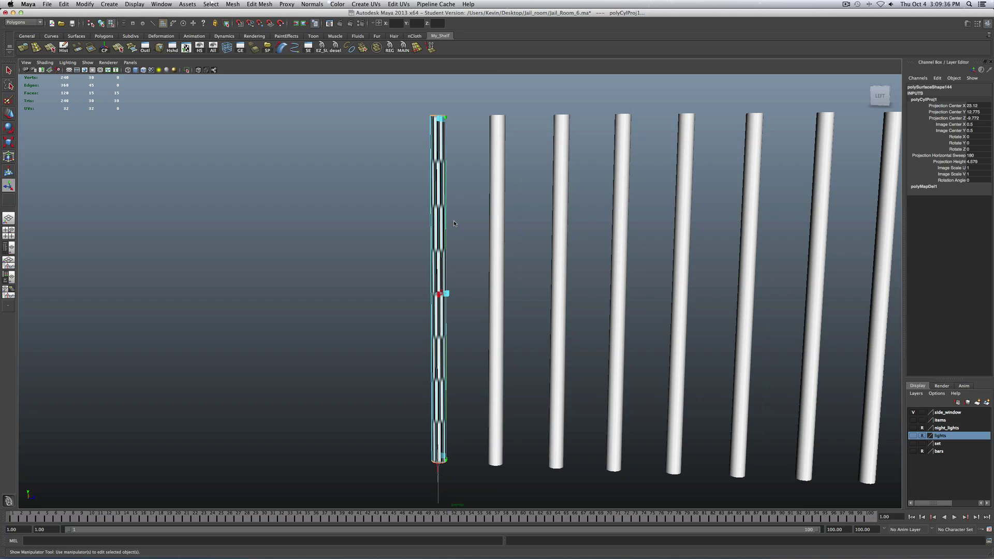
Open the first bar's UVs in the UV Texture Editor and move the projected shell above the 0–1 texture space
scroll(454, 221, "down", 2)
left_click(183, 51)
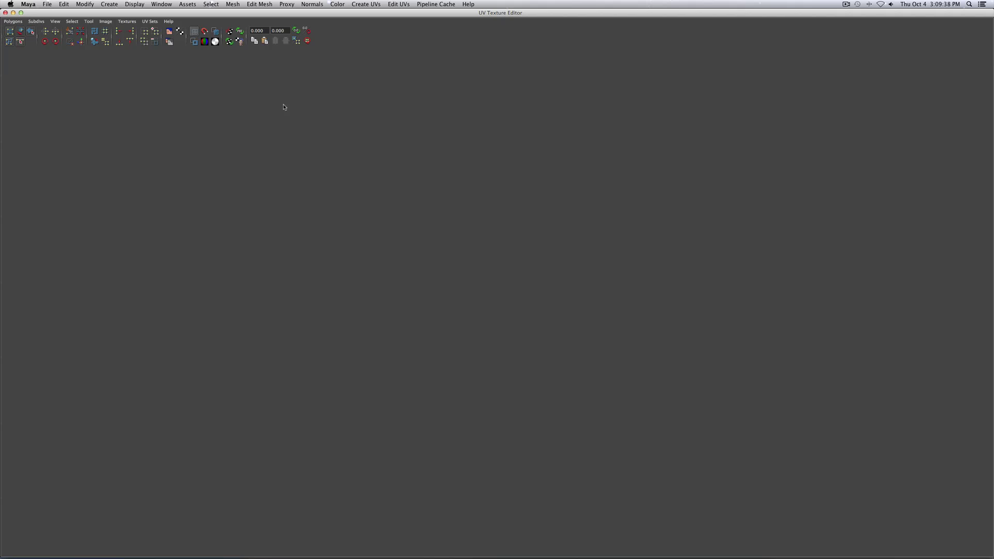
left_click_drag(484, 277, 497, 77)
middle_click_drag(497, 78, 507, 181, "alt")
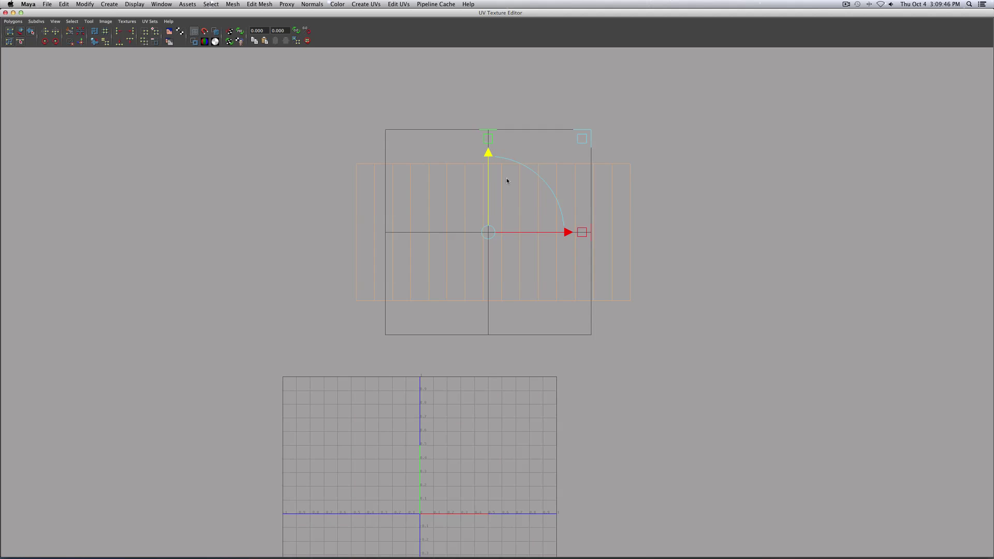
scroll(491, 213, "down", 2)
scroll(490, 216, "up", 3)
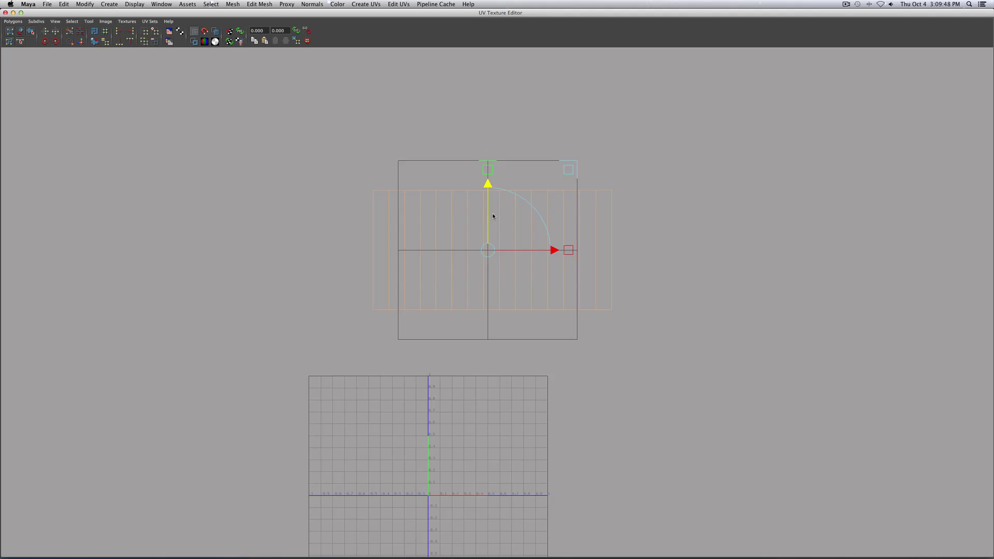
Select all UVs of the first bar and unfold them with the unfold constraint set to Vertical
left_click(640, 212)
left_click_drag(316, 163, 686, 357)
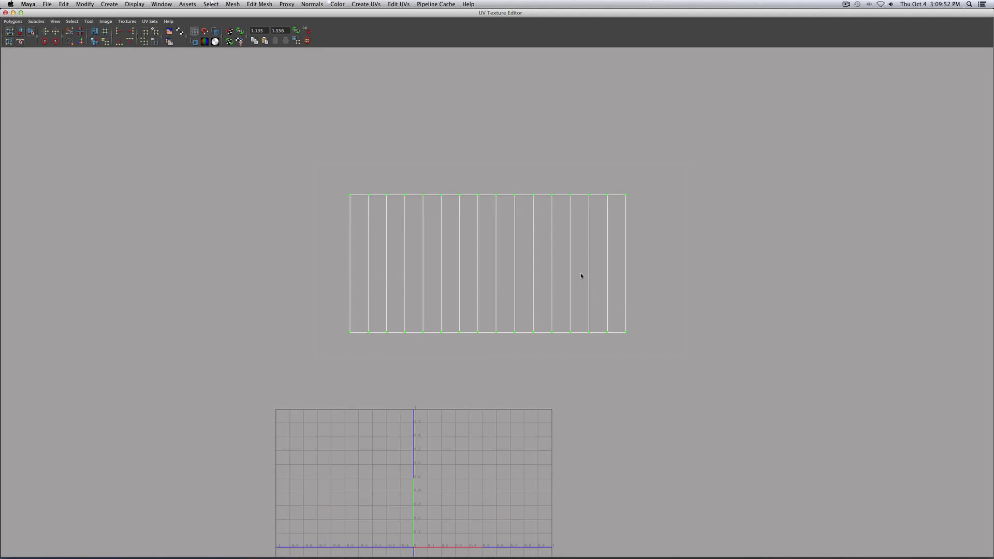
right_click(508, 228, "shift")
right_click(508, 229, "shift")
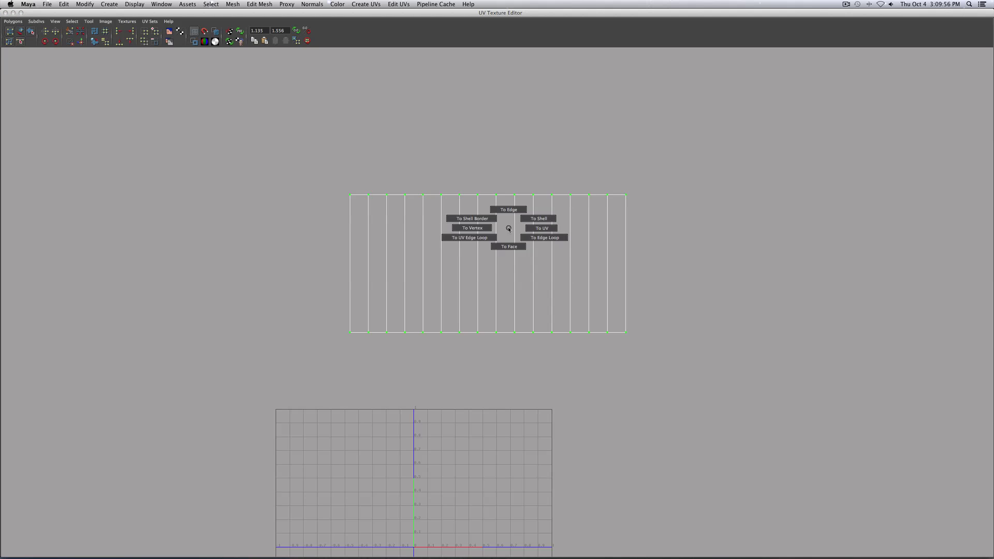
right_click(508, 228, "shift")
left_click(526, 209)
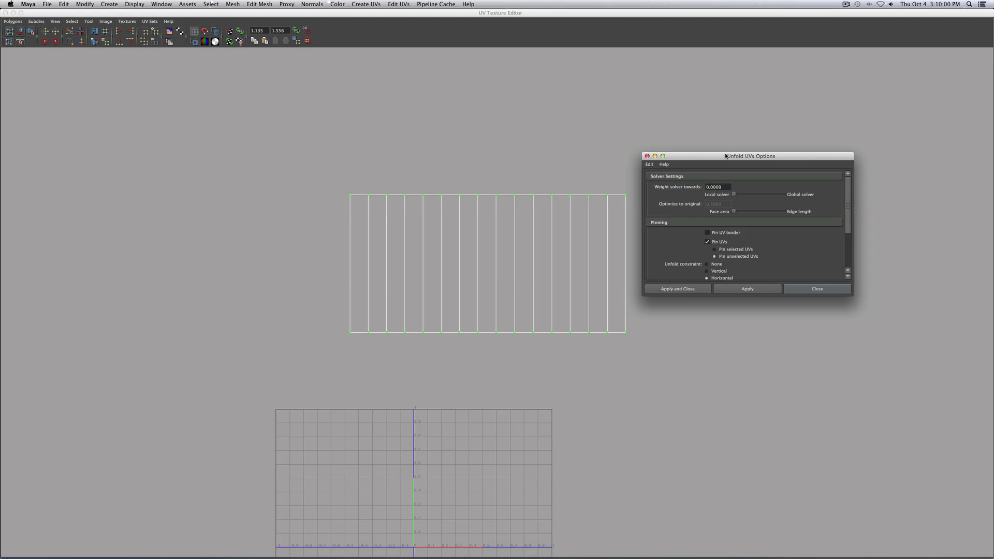
left_click_drag(726, 156, 760, 143)
left_click(749, 260)
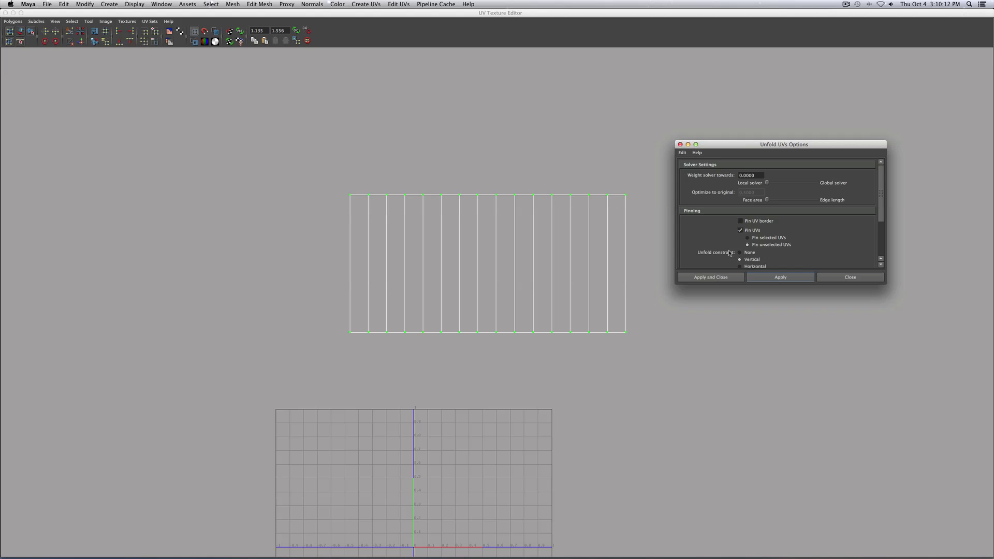
left_click(788, 278)
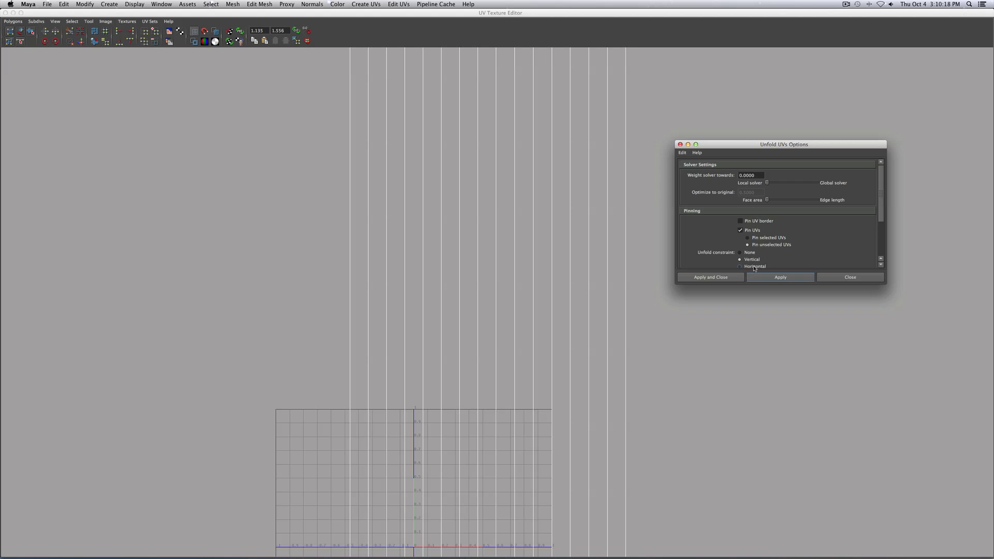
left_click(865, 279)
Move the unfolded shell clear of the 0–1 texture space on its negative-U side and close the UV Texture Editor
scroll(605, 316, "down", 3)
scroll(564, 305, "down", 5)
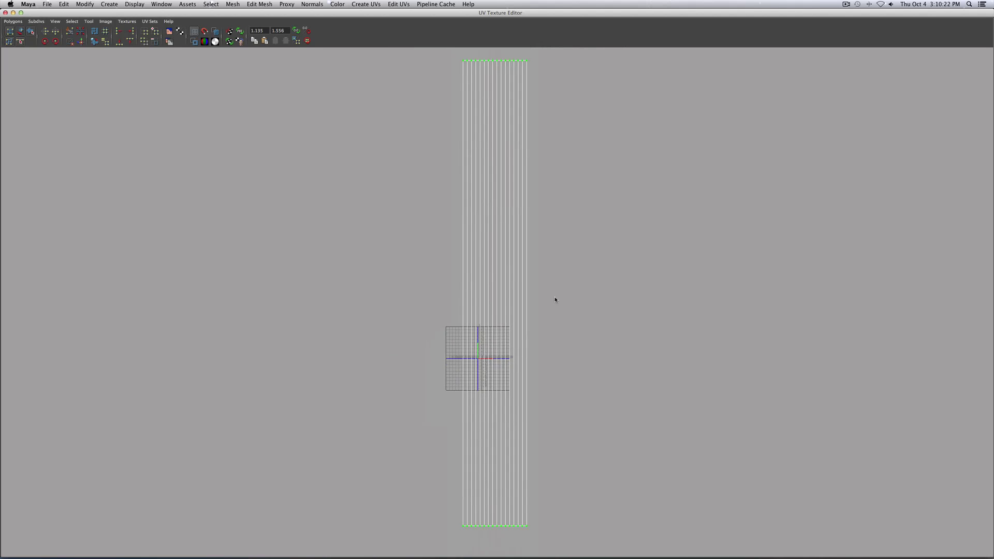
right_click_drag(460, 192, 526, 224)
left_click_drag(601, 305, 393, 292)
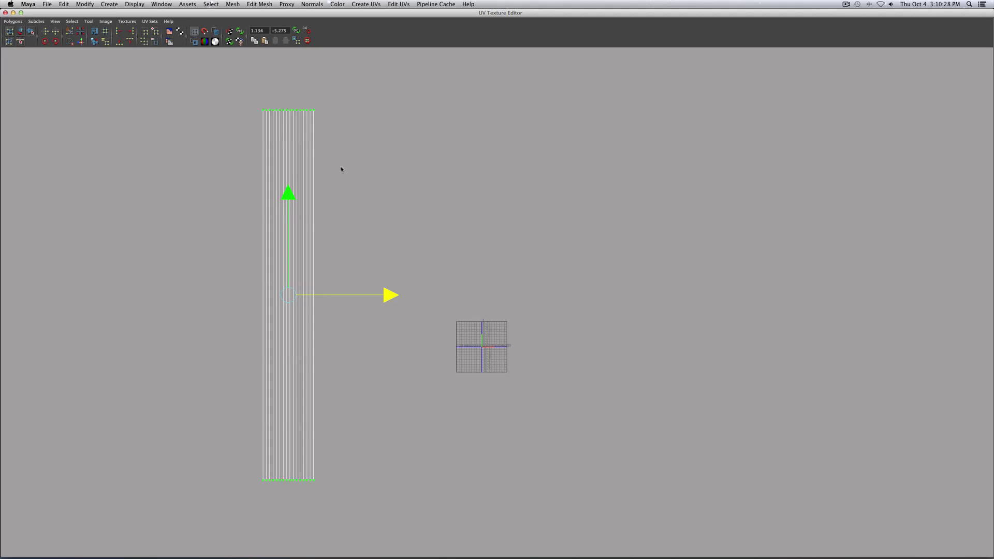
left_click(6, 12)
Switch the viewport to High Quality rendering and view the checker texture on the first bar up close
scroll(358, 192, "up", 5)
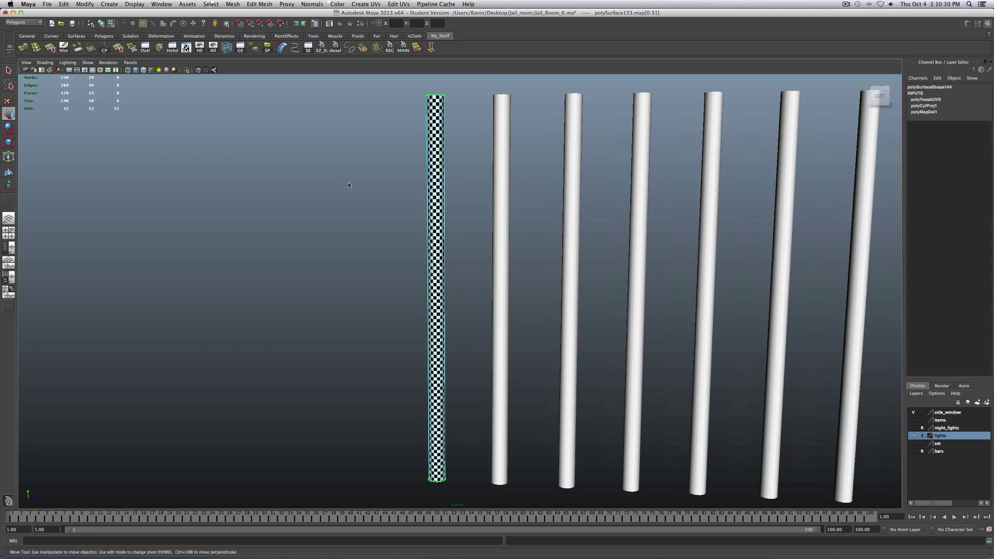
scroll(361, 197, "down", 1)
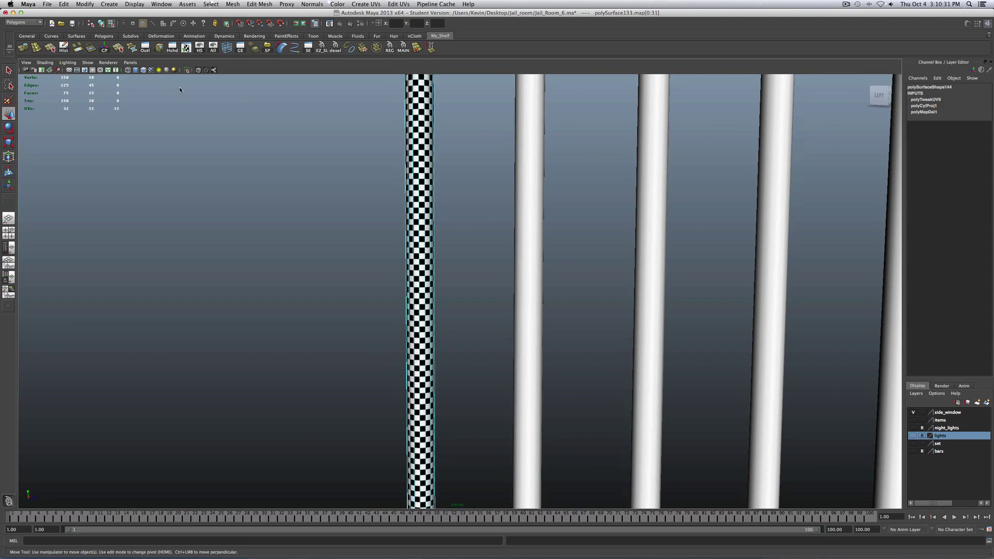
left_click(109, 62)
left_click(123, 82)
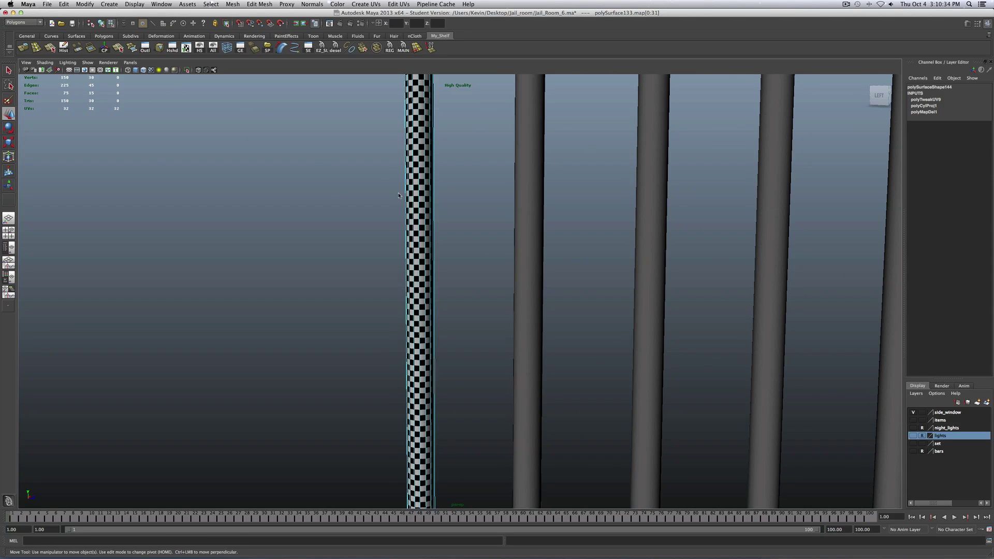
scroll(404, 233, "up", 3)
scroll(404, 234, "down", 1)
scroll(414, 227, "up", 4)
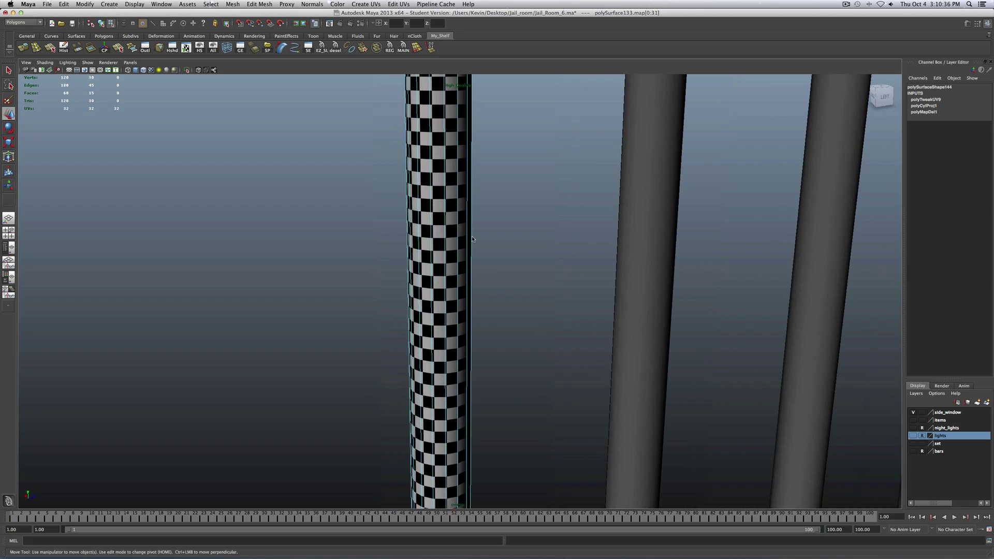
Clear the UV selection, return the first bar to object mode, and check its checker pattern without the wireframe
left_click_drag(481, 244, 548, 222, "alt")
left_click(548, 221)
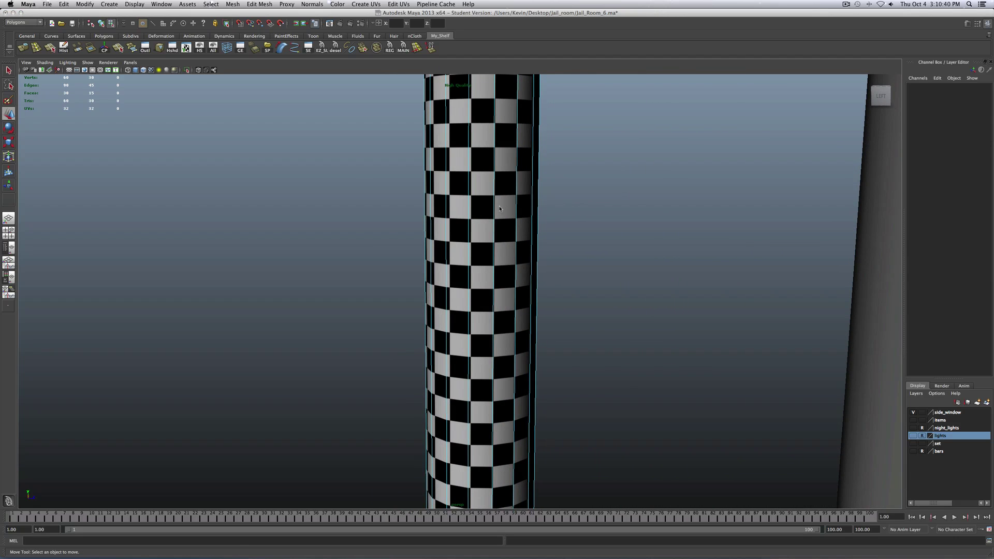
right_click_drag(500, 209, 466, 180)
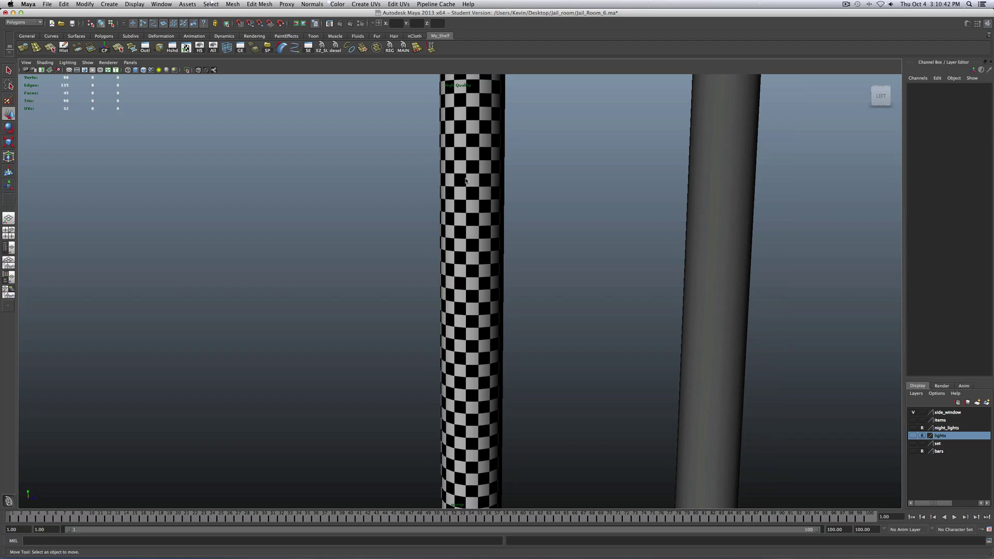
left_click_drag(477, 263, 455, 258, "alt")
scroll(456, 258, "down", 8)
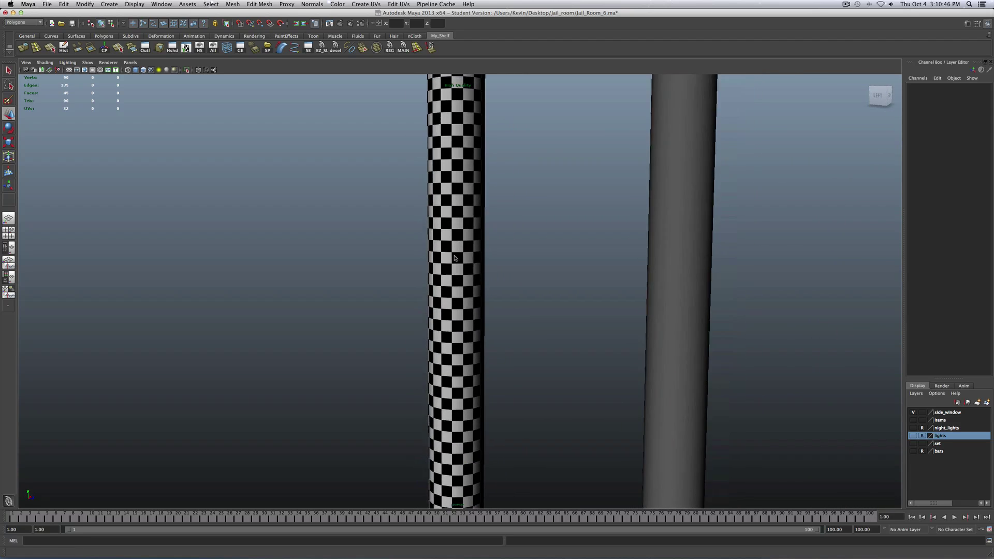
scroll(456, 257, "down", 5)
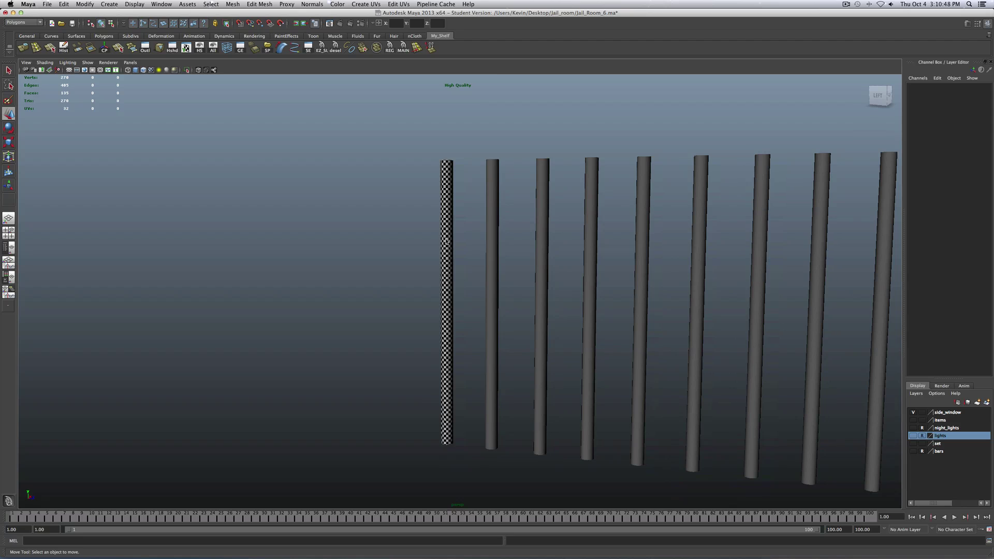
left_click(447, 240)
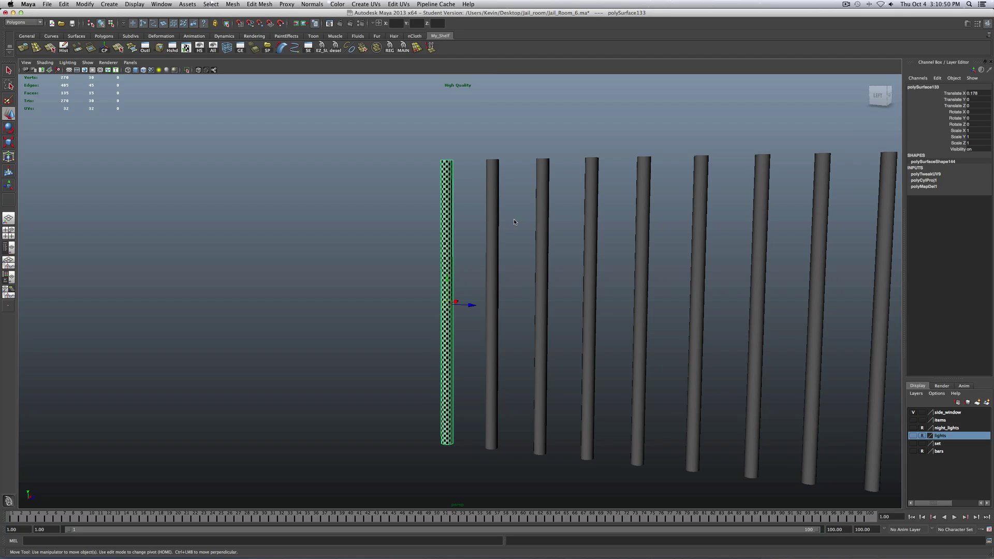
scroll(513, 220, "down", 4)
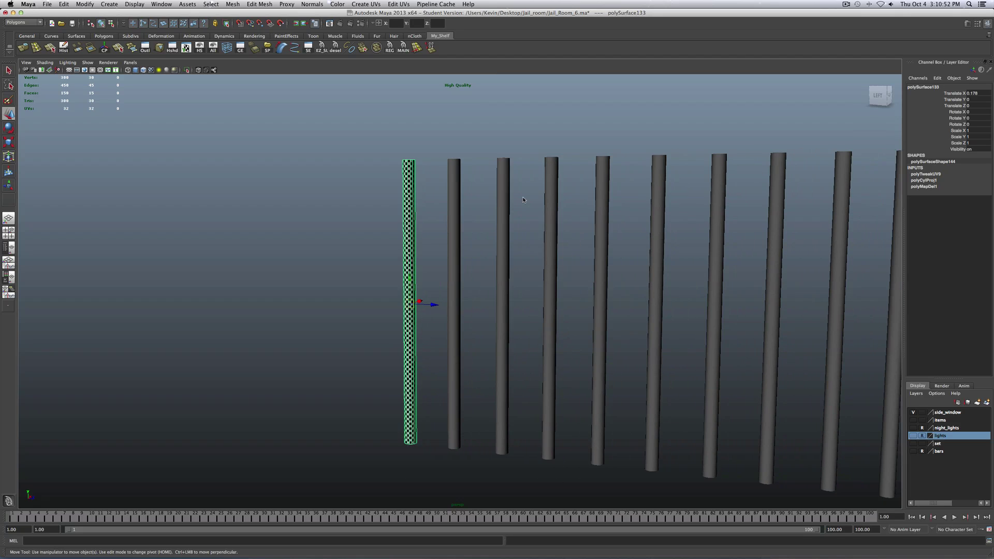
left_click_drag(511, 200, 511, 199, "alt")
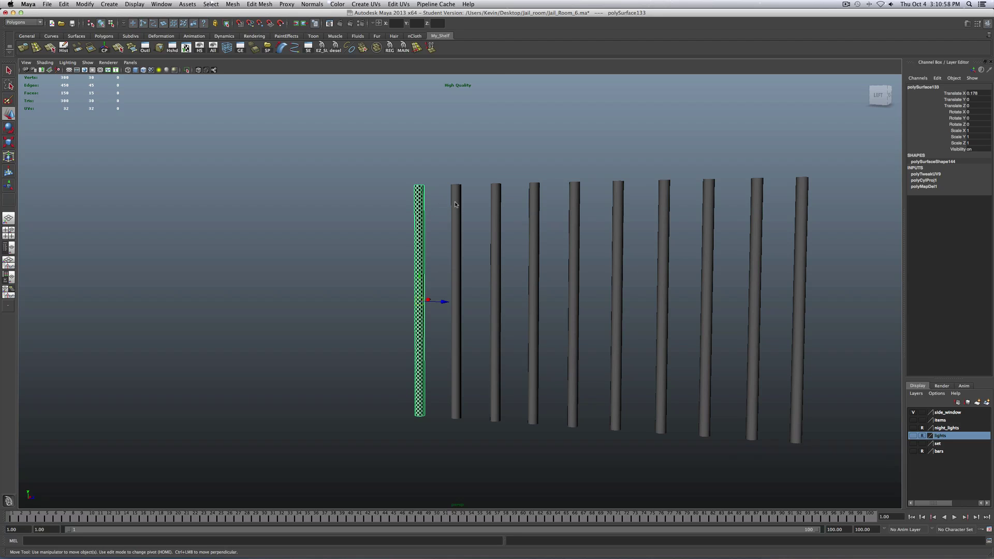
scroll(456, 214, "up", 3)
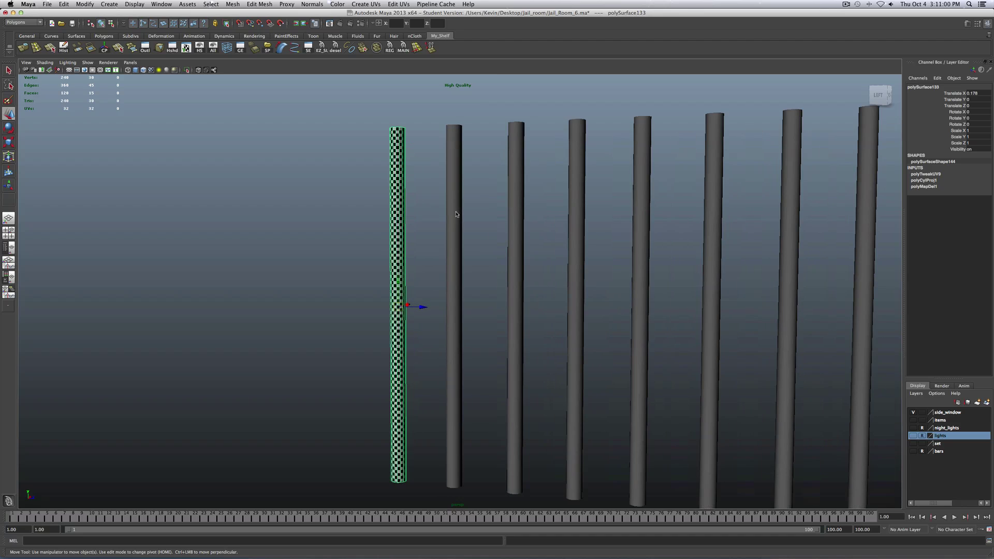
scroll(431, 208, "down", 2)
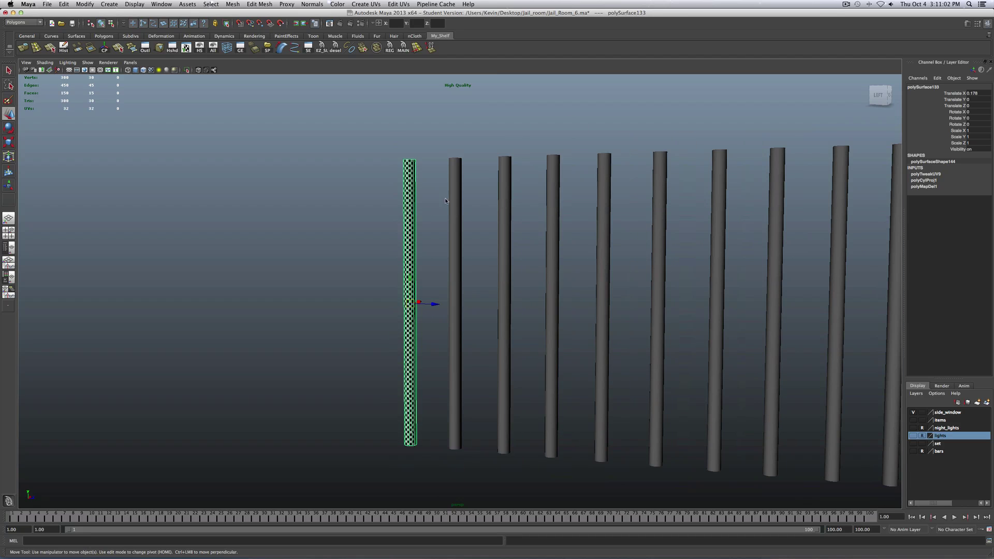
left_click(453, 195)
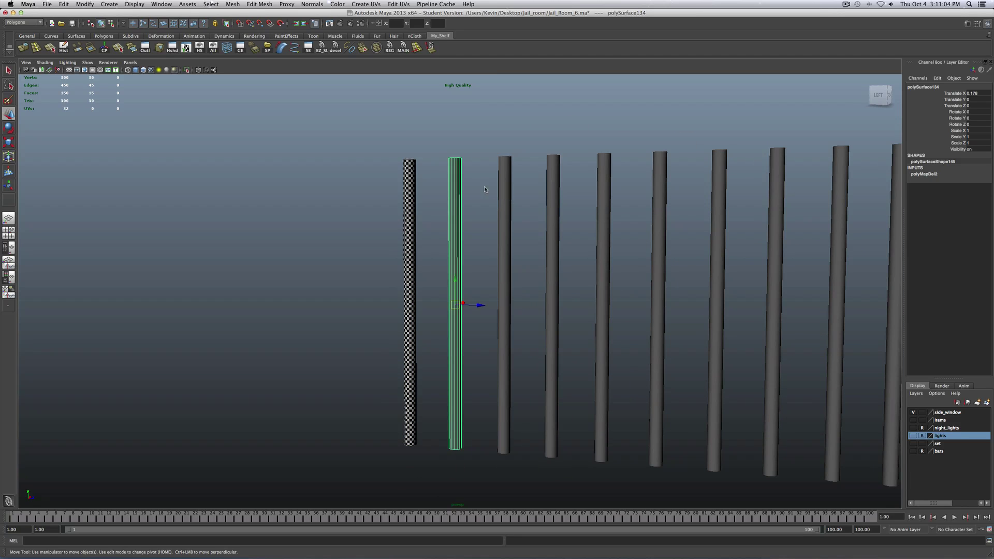
left_click(509, 180)
left_click(552, 184)
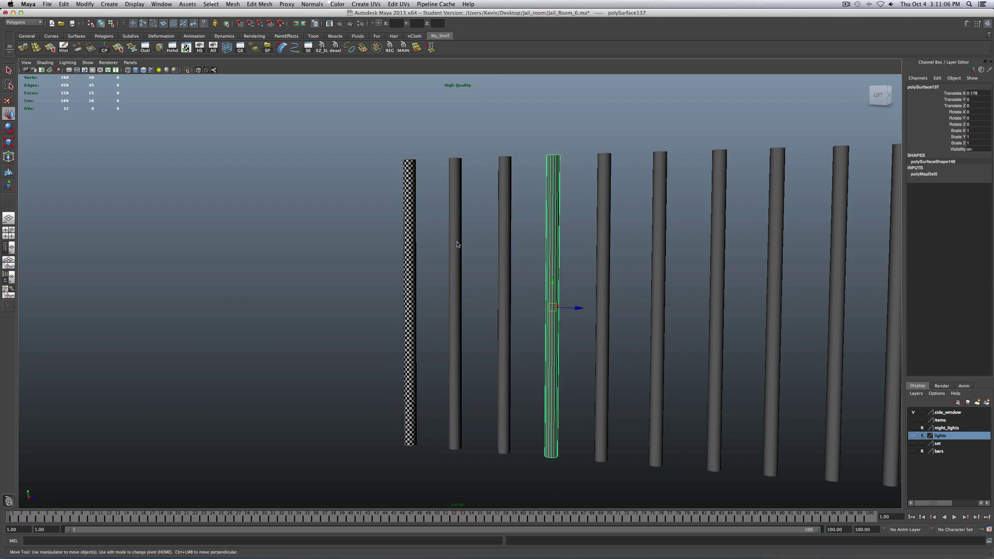
Transfer the first bar's UVs to the second bar using Transfer Attributes with the sample space set to Component
scroll(430, 212, "up", 2)
left_click(397, 222)
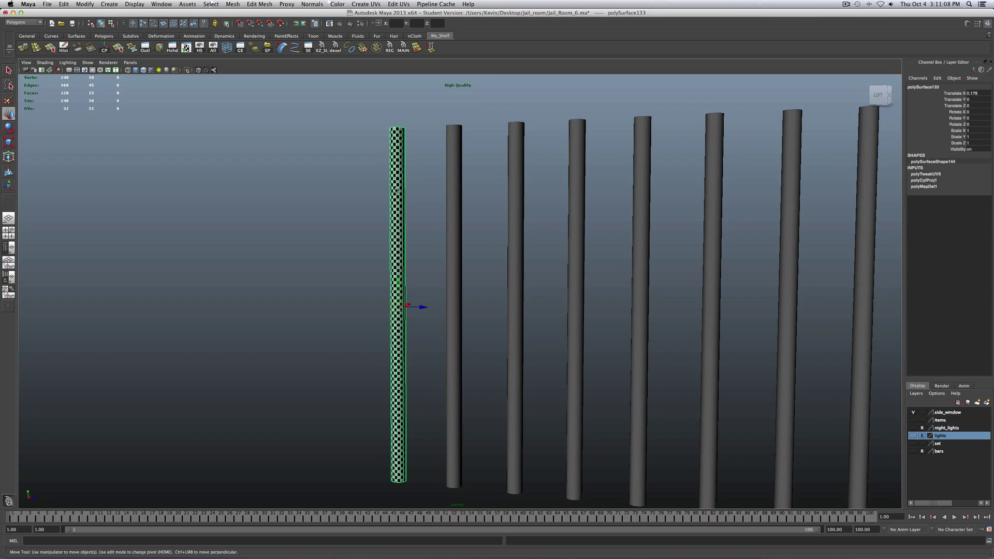
left_click(456, 154, "shift")
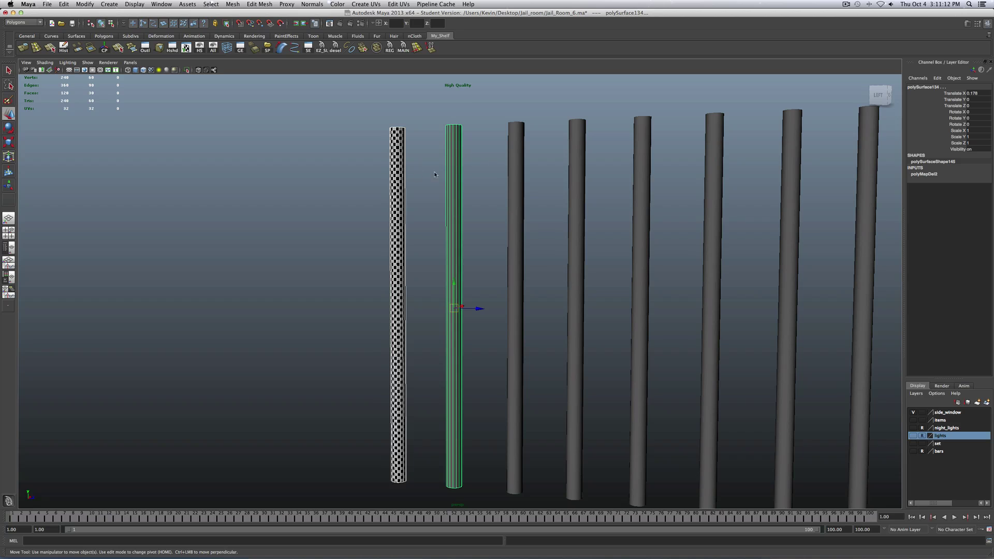
left_click(232, 4)
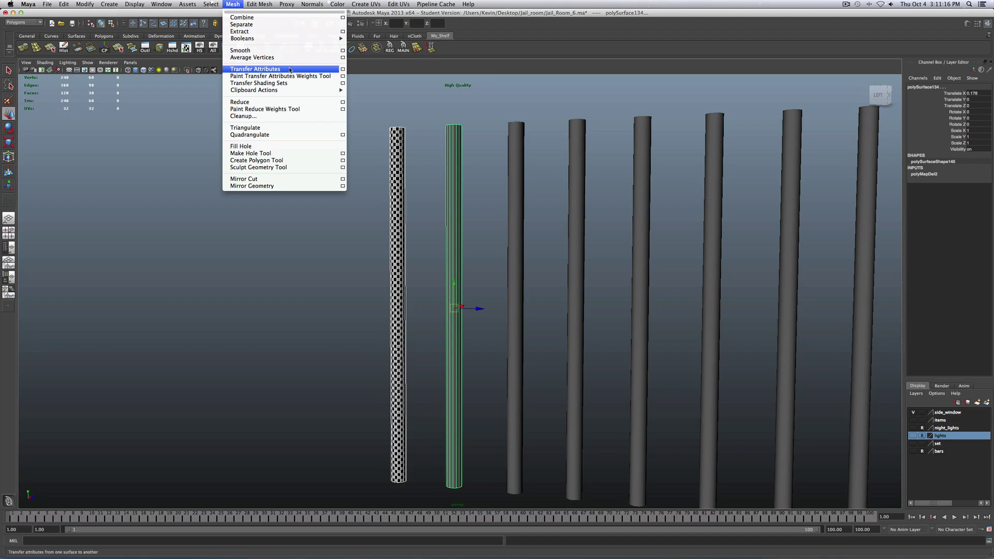
left_click(343, 68)
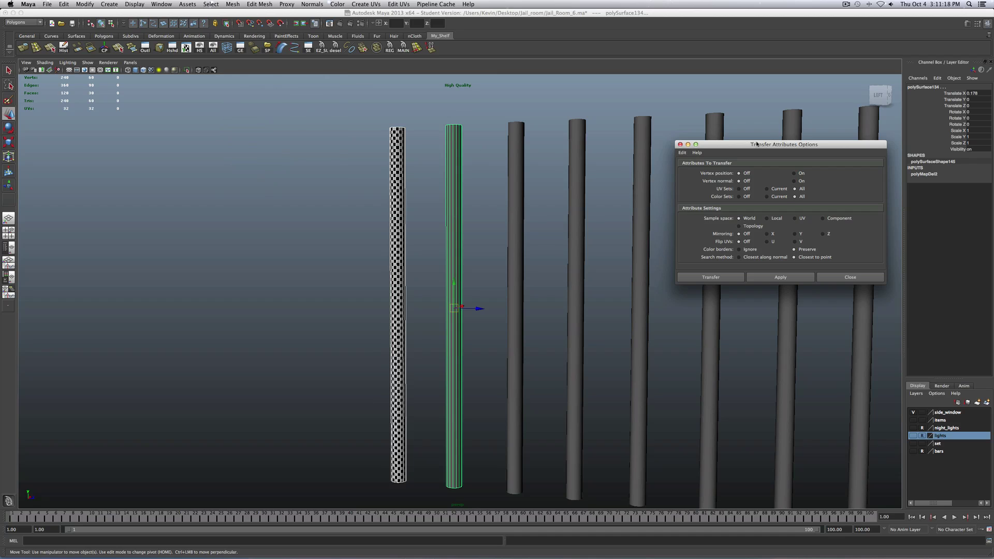
left_click_drag(760, 144, 224, 134)
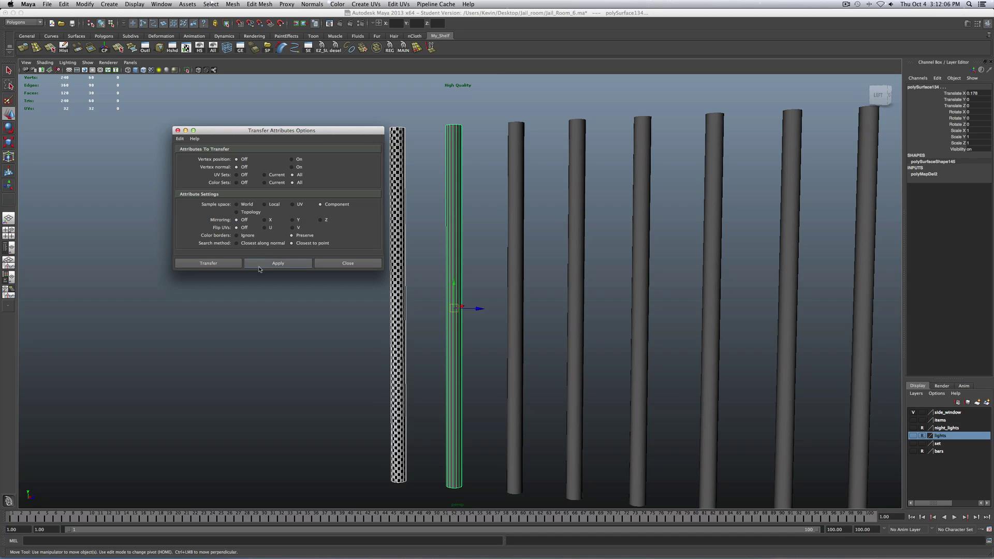
left_click(225, 265)
Compare the checker patterns on the first two bars and examine their UV shells in the UV Texture Editor
scroll(435, 215, "up", 5)
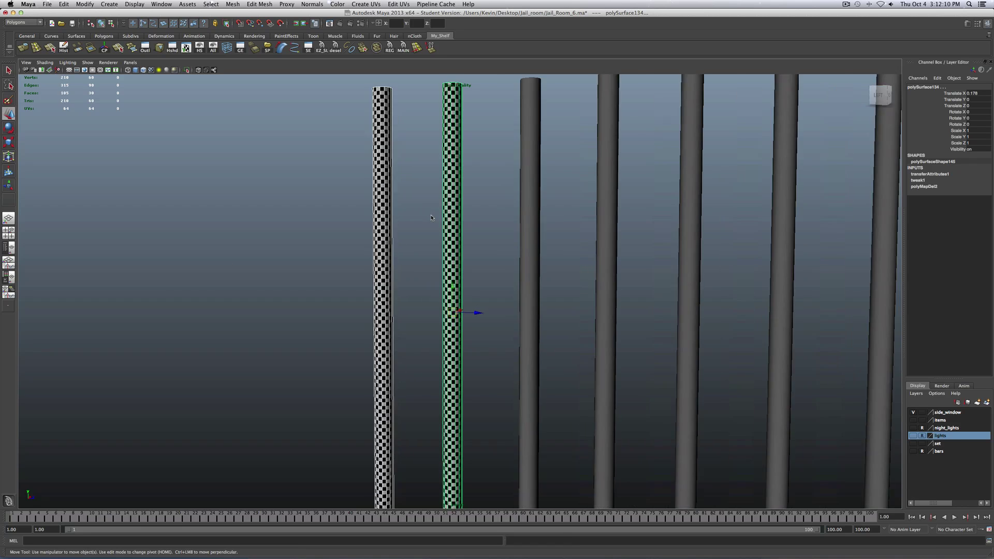
left_click_drag(447, 218, 459, 210, "alt")
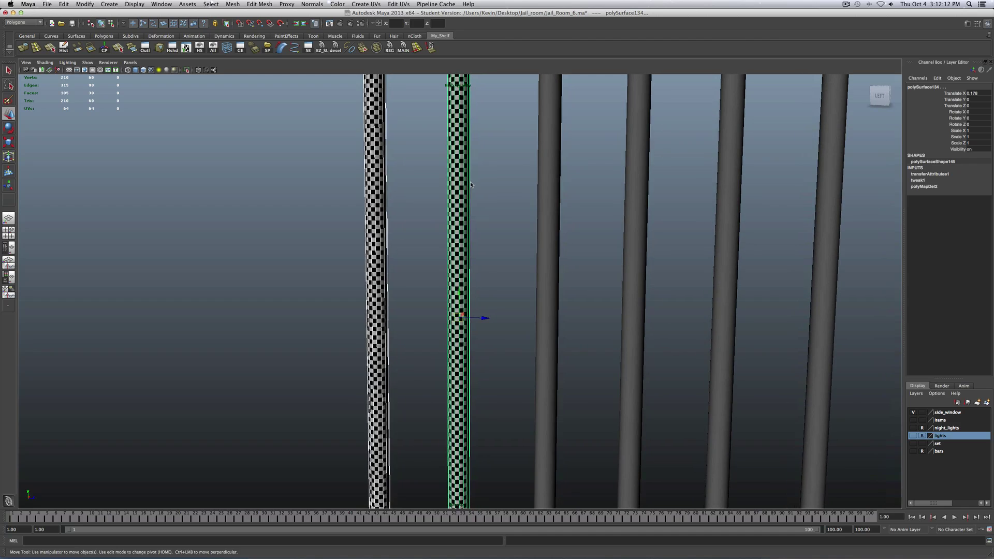
scroll(461, 207, "down", 5)
scroll(464, 203, "up", 5)
scroll(399, 198, "down", 3)
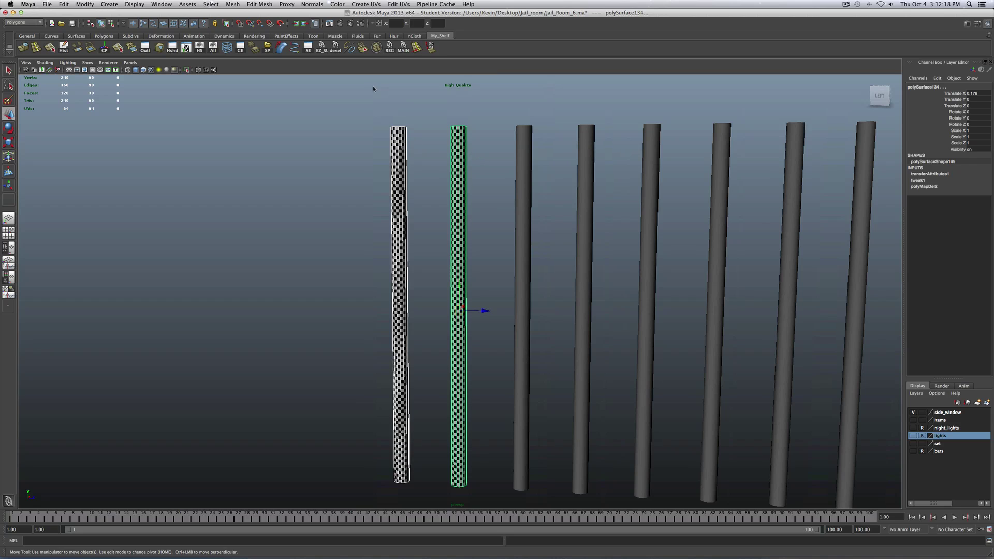
left_click(184, 48)
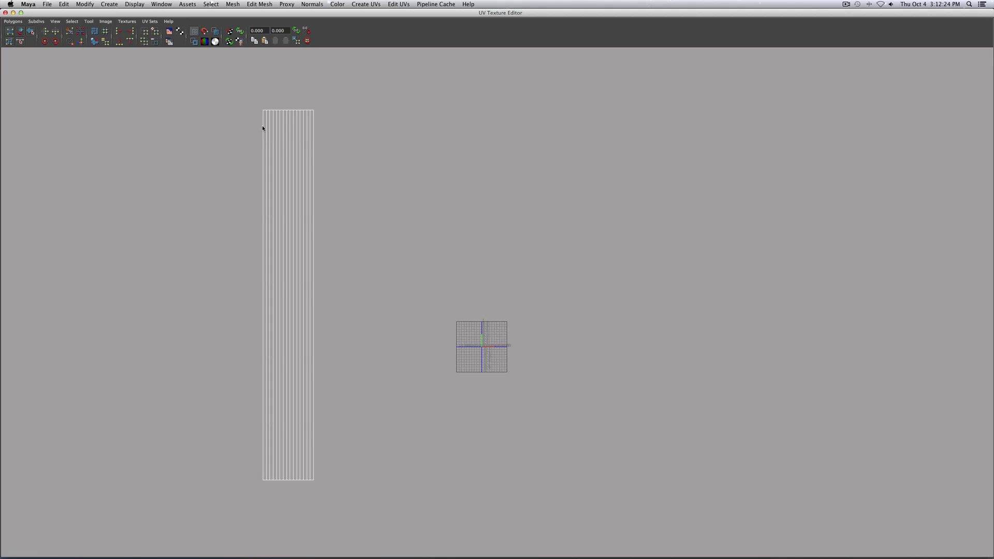
middle_click_drag(251, 127, 323, 125, "alt")
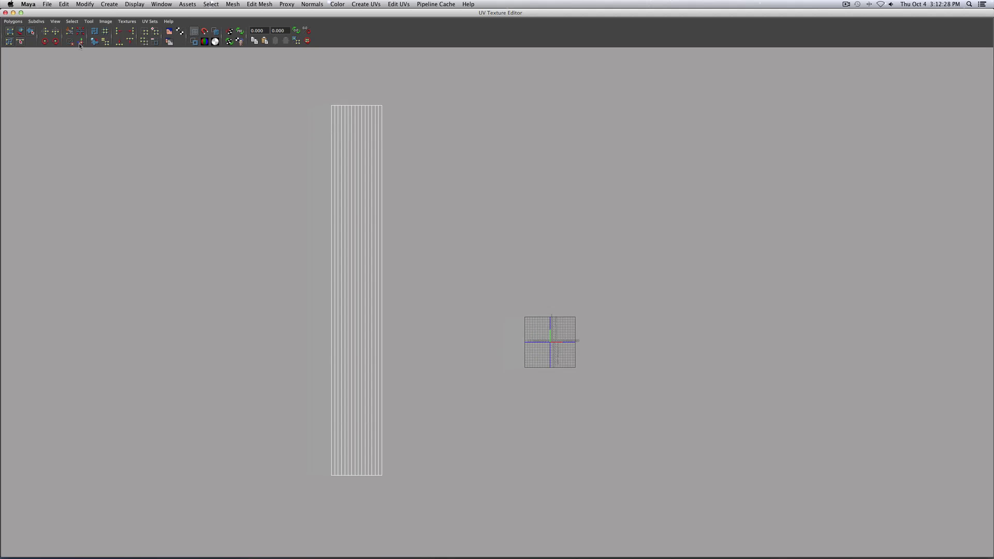
Shrink the UV Texture Editor to a small window, place it beside the bars, and clear the bar selection
left_click(21, 13)
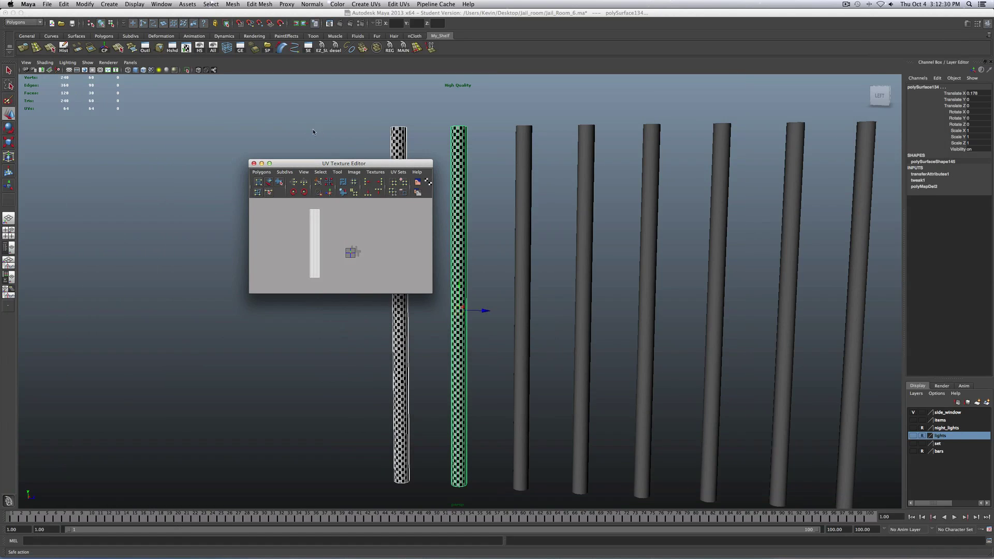
left_click_drag(331, 163, 244, 141)
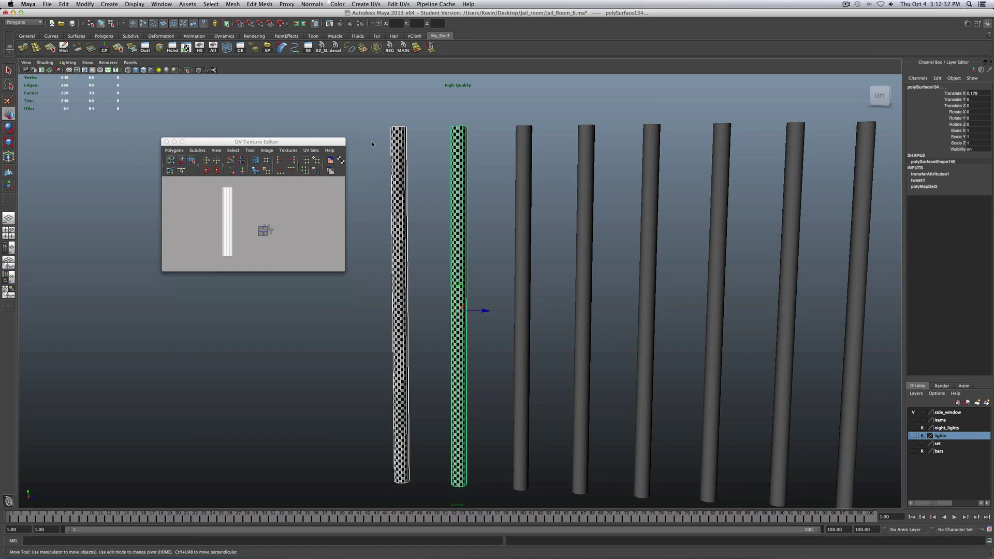
left_click(369, 114)
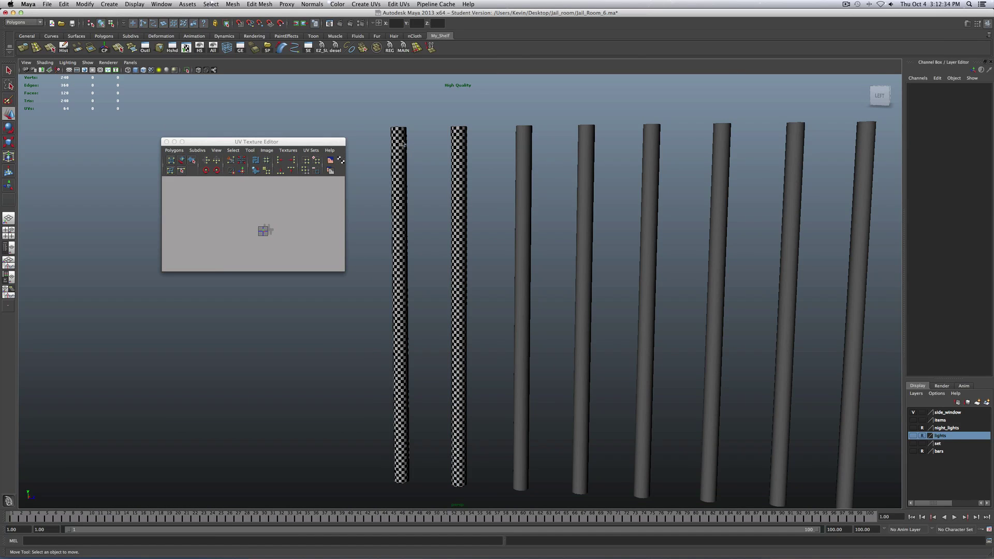
Select the second bar's whole UV shell and move it horizontally off the first bar's shell in the UV Texture Editor
left_click(459, 149)
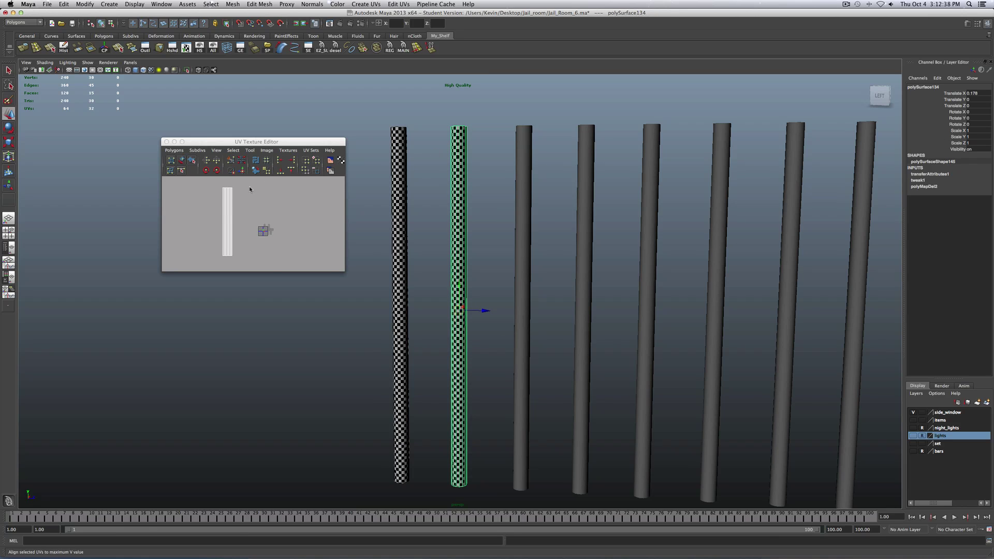
right_click_drag(250, 185, 219, 186)
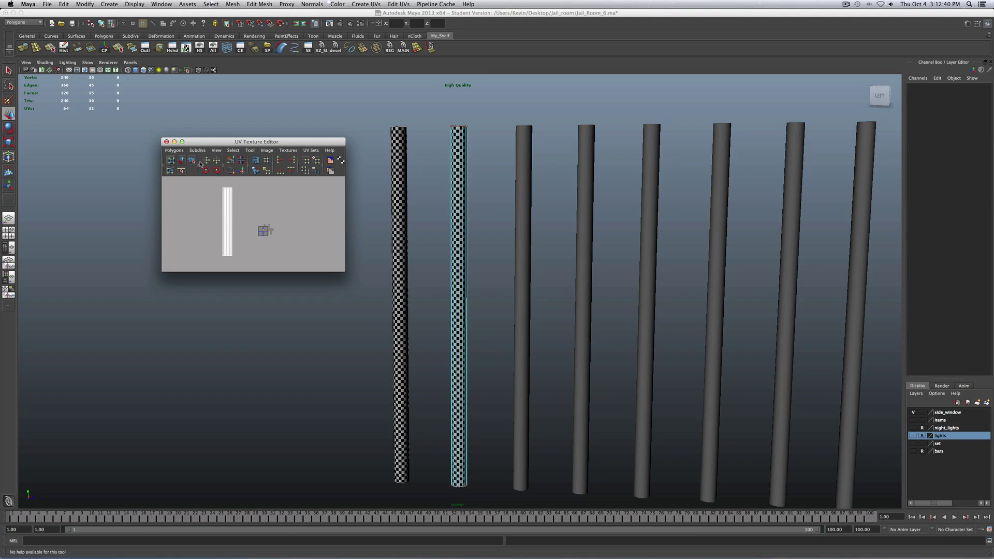
left_click_drag(239, 180, 216, 197)
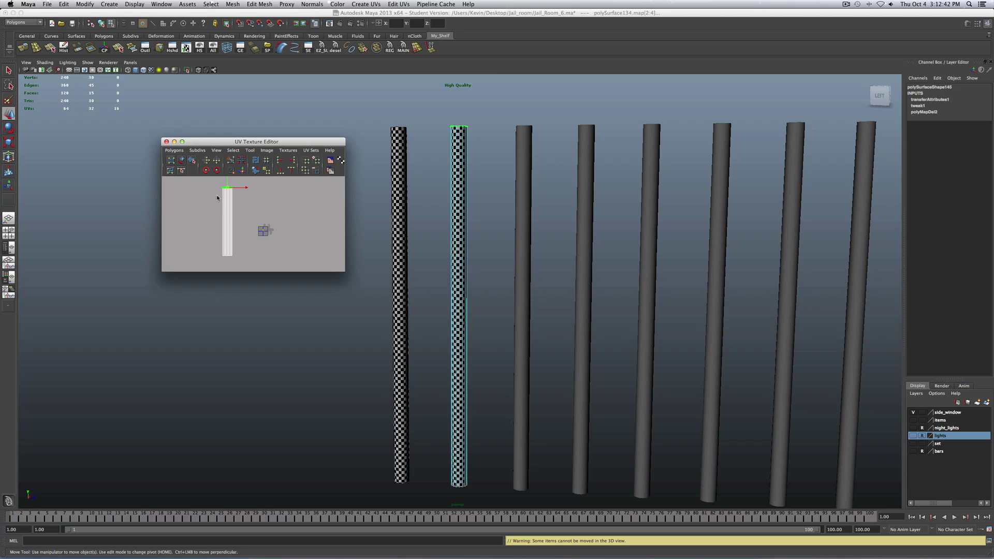
right_click_drag(217, 197, 241, 207, "ctrl")
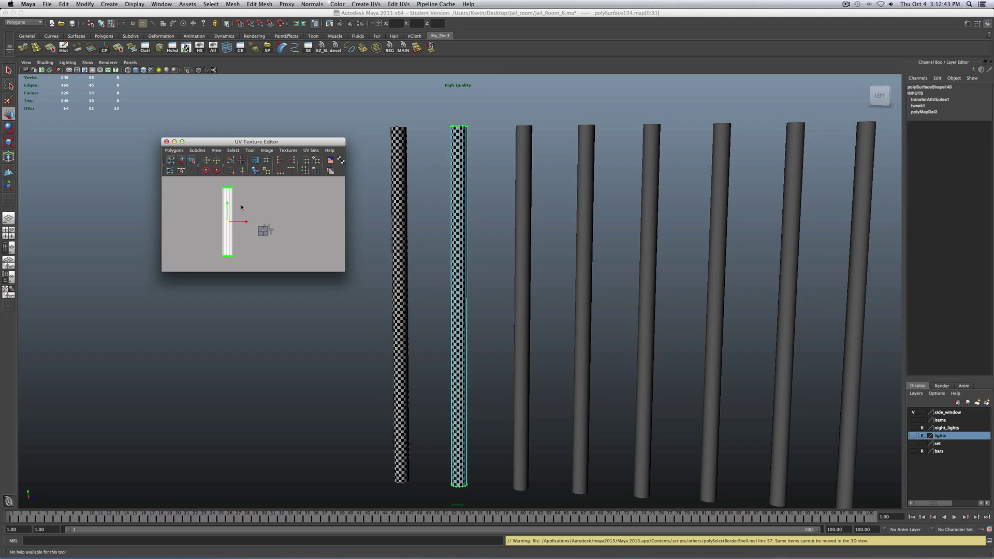
left_click_drag(244, 221, 259, 224)
left_click(260, 224)
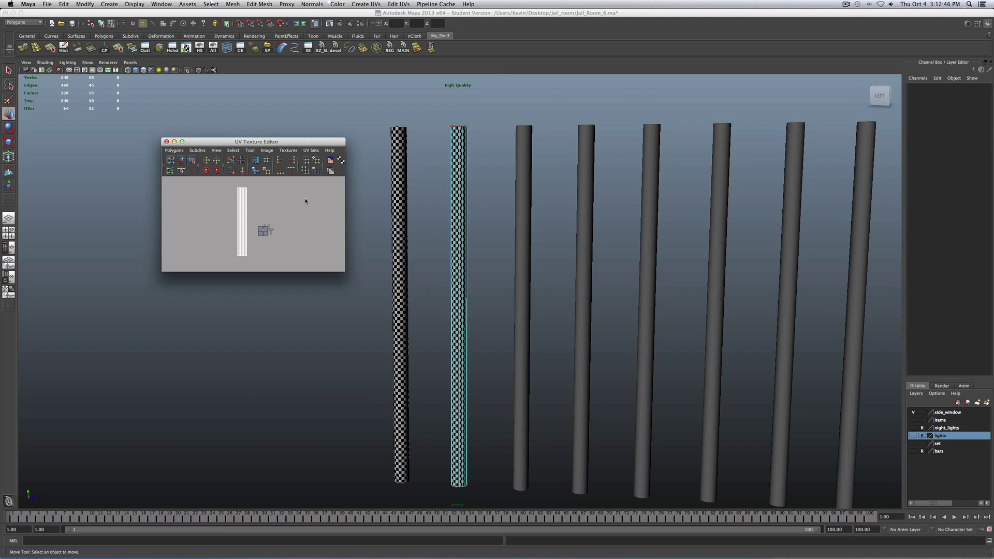
Select the first two bars together and examine the spacing of their UV shells in the enlarged UV Texture Editor
left_click(399, 136)
left_click(459, 144, "shift")
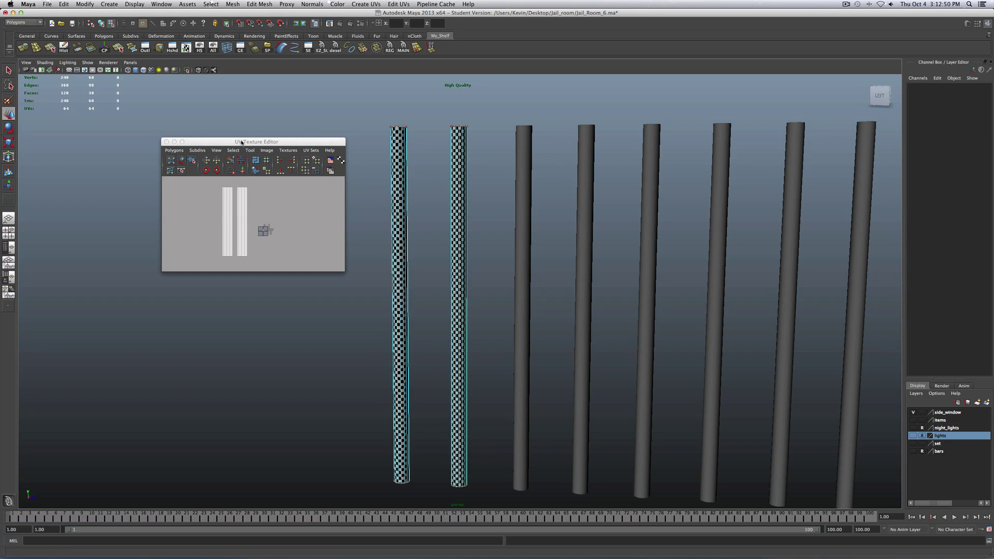
left_click(182, 141)
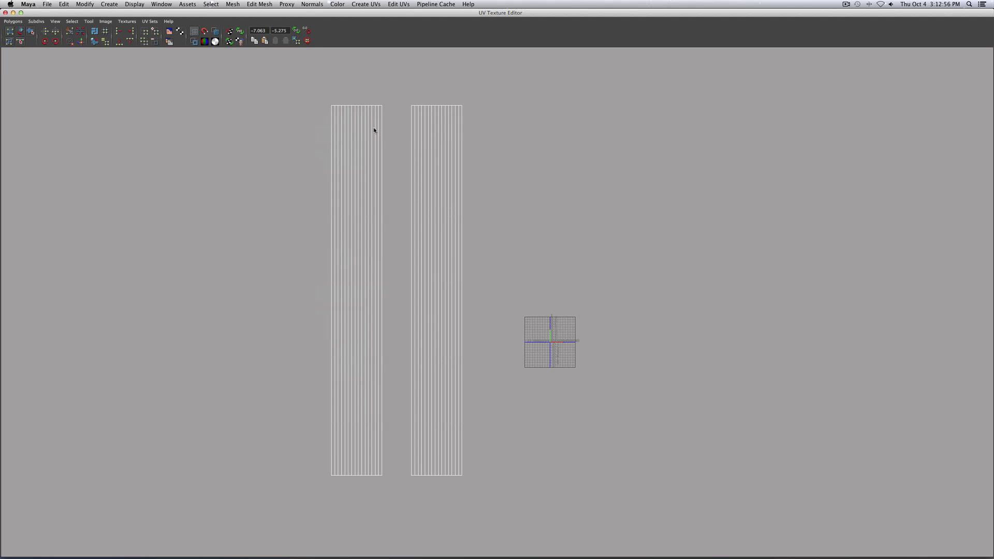
left_click(21, 12)
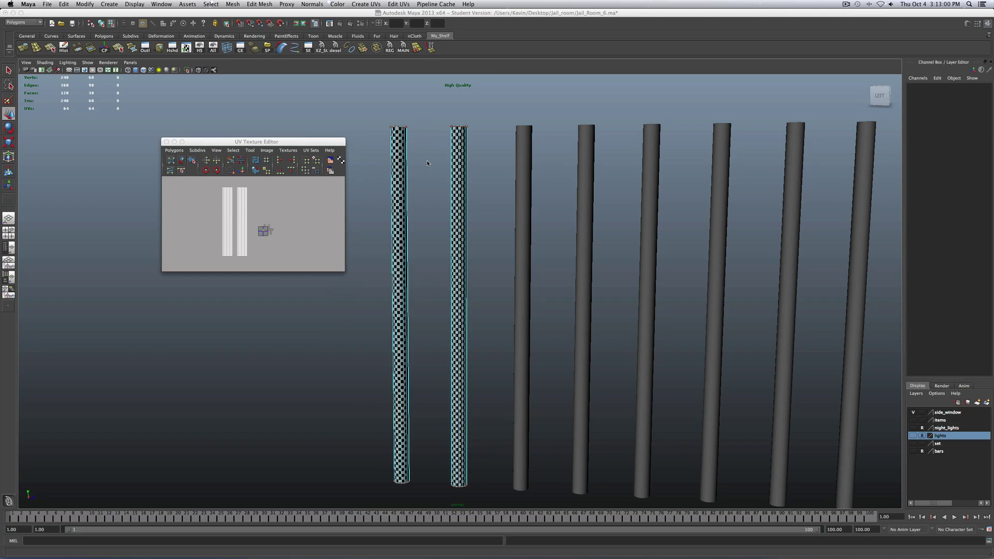
Transfer the second bar's UVs to the third bar with Transfer Attributes
left_click_drag(427, 160, 429, 150, "alt")
left_click(446, 142)
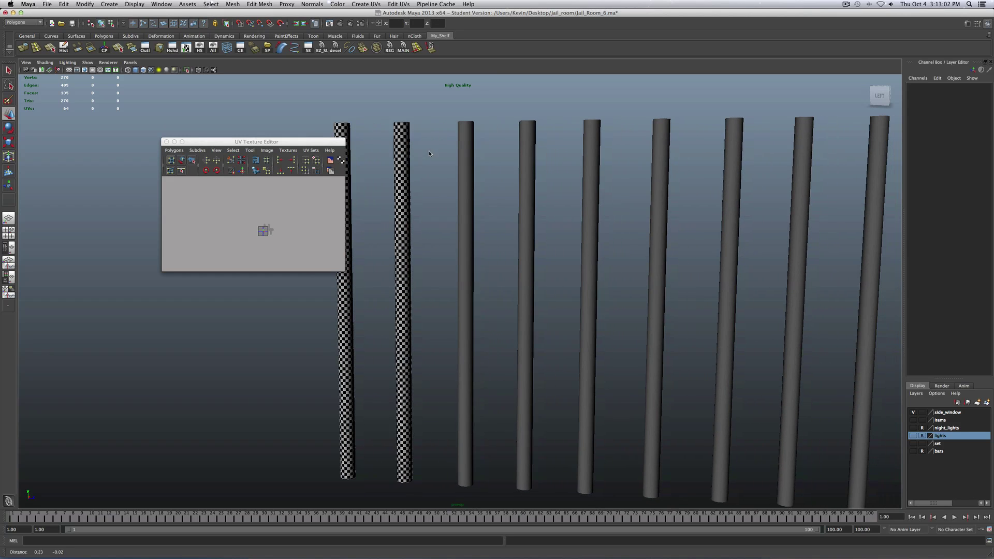
left_click(400, 148)
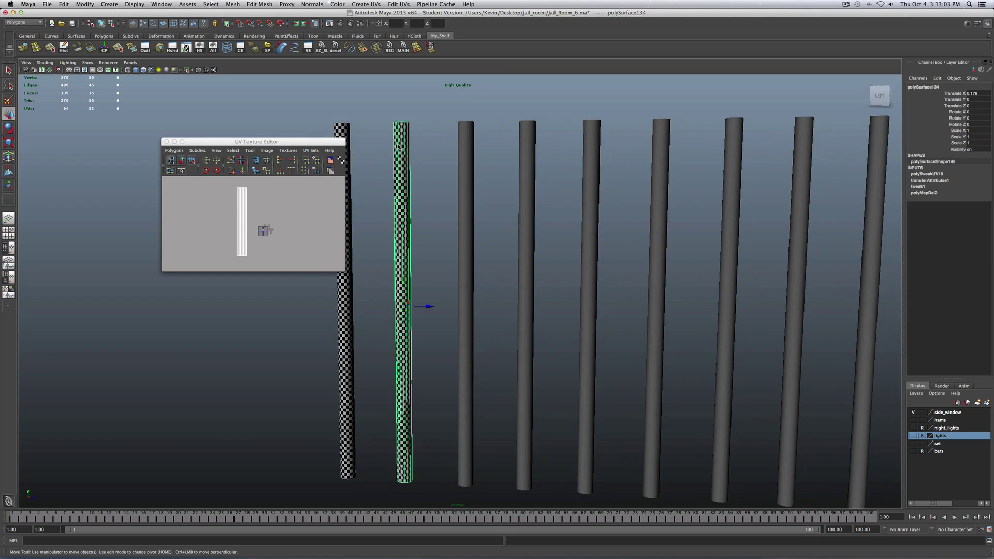
left_click(469, 139, "shift")
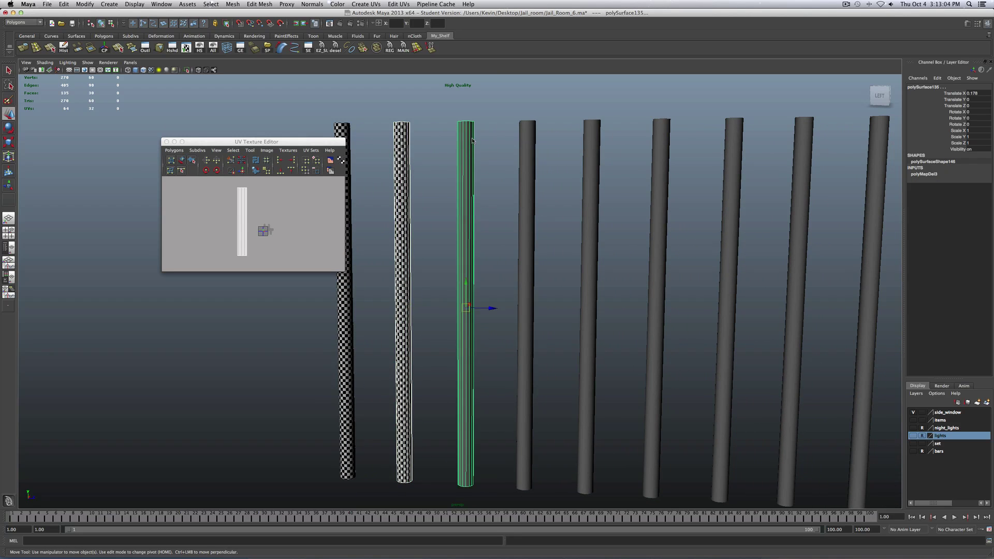
left_click(431, 47)
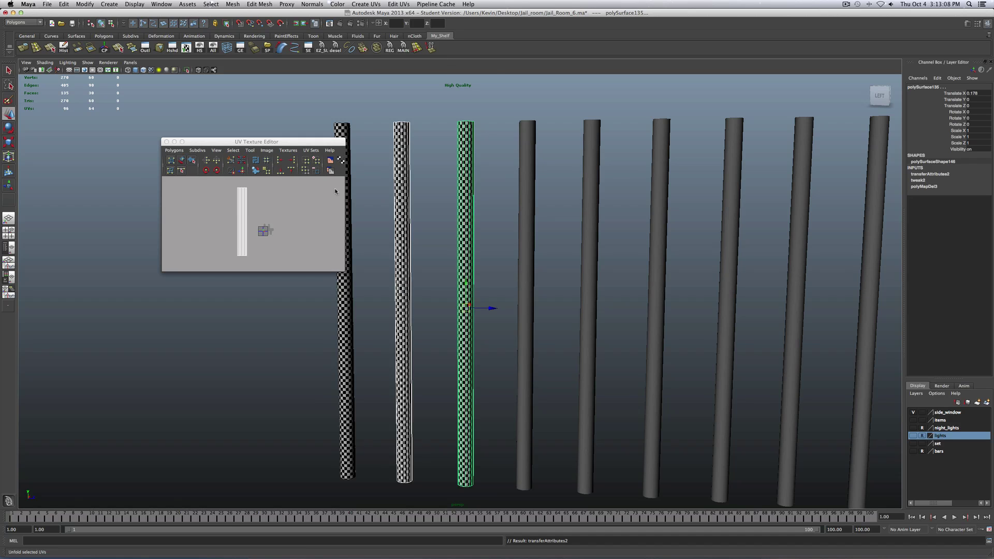
Move the third bar's whole UV shell horizontally clear of the second bar's shell in the UV Texture Editor
left_click(235, 188)
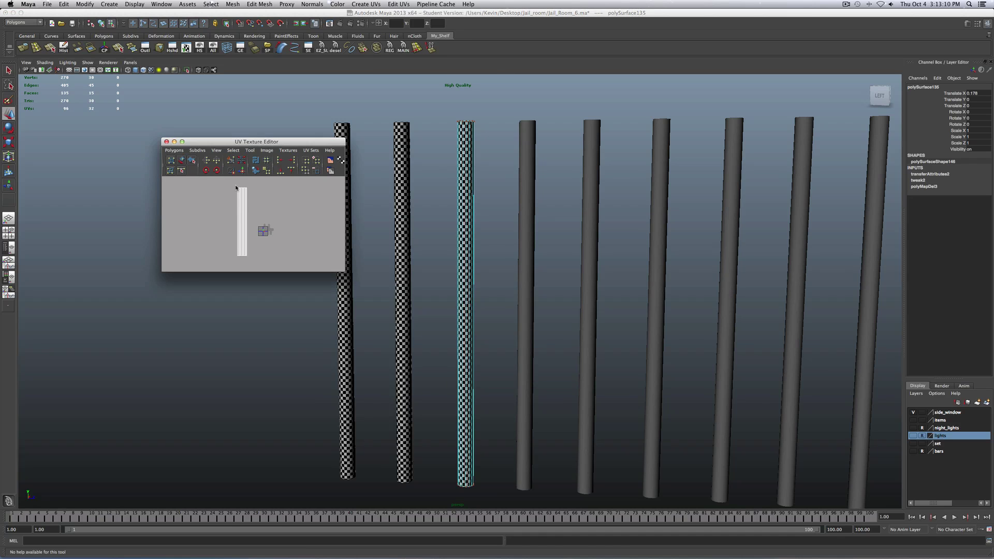
right_click_drag(235, 188, 260, 224)
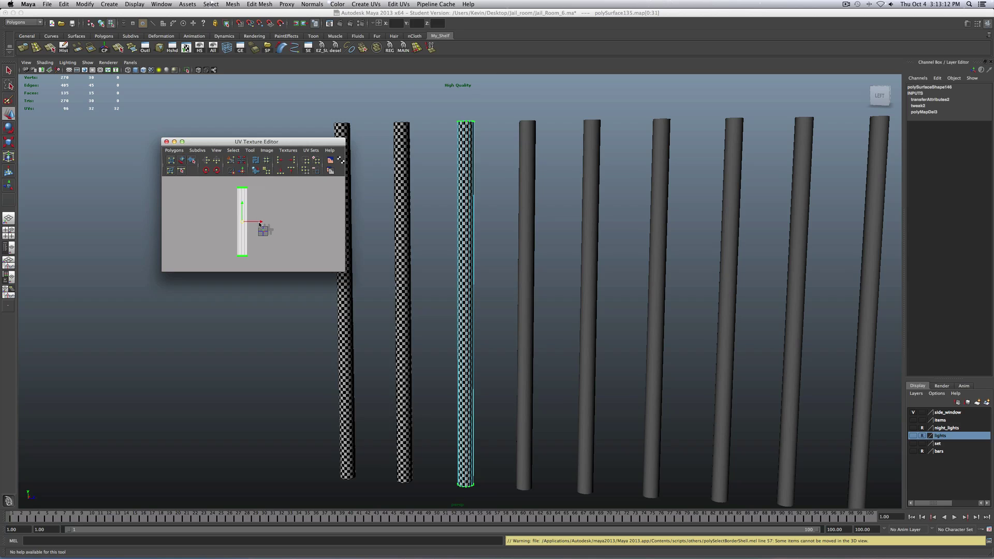
left_click_drag(260, 224, 273, 225)
left_click(284, 204)
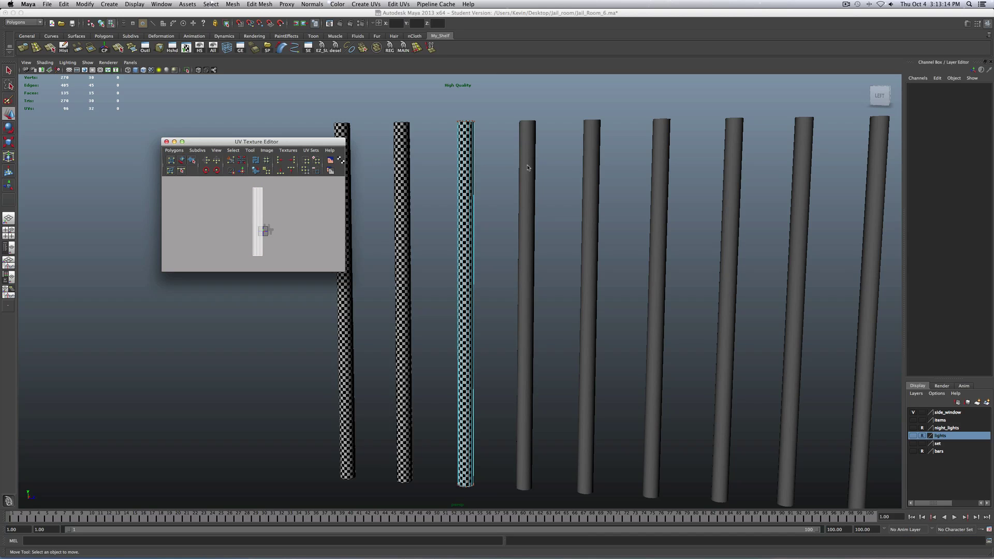
Select the third and fourth bars and examine their UV layout in the enlarged UV Texture Editor
middle_click_drag(527, 167, 493, 169, "alt")
left_click_drag(508, 172, 491, 176, "alt")
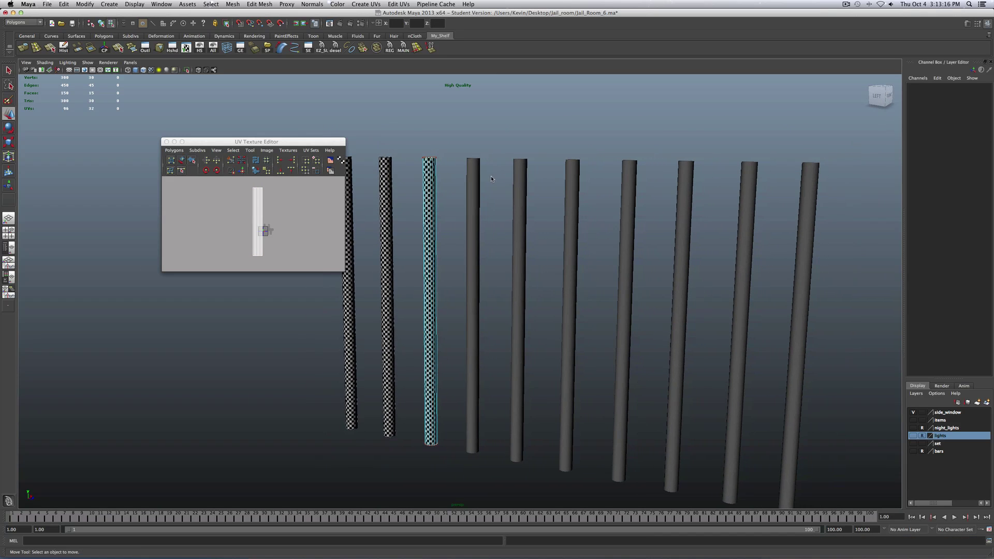
left_click(471, 181)
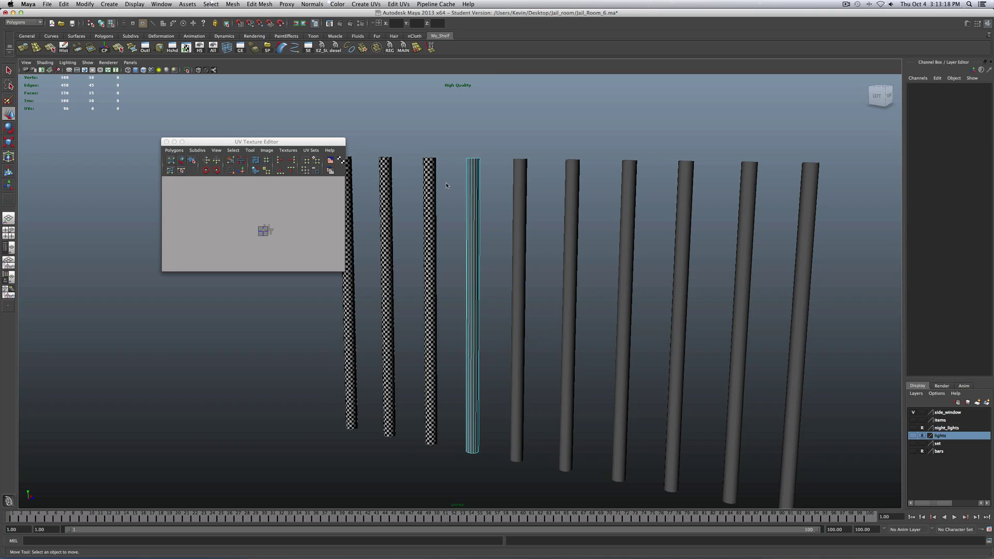
left_click(434, 183)
left_click(475, 179, "shift")
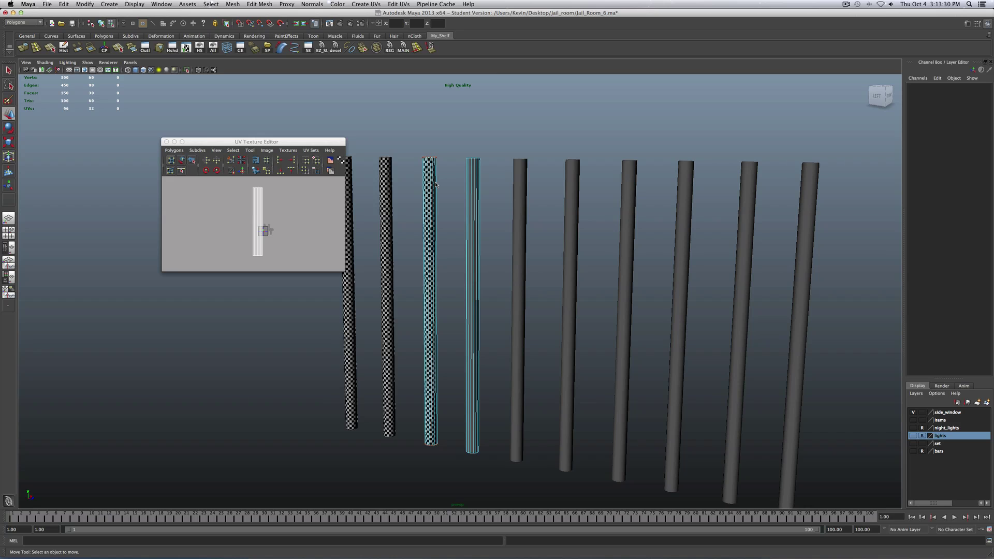
scroll(435, 184, "up", 5)
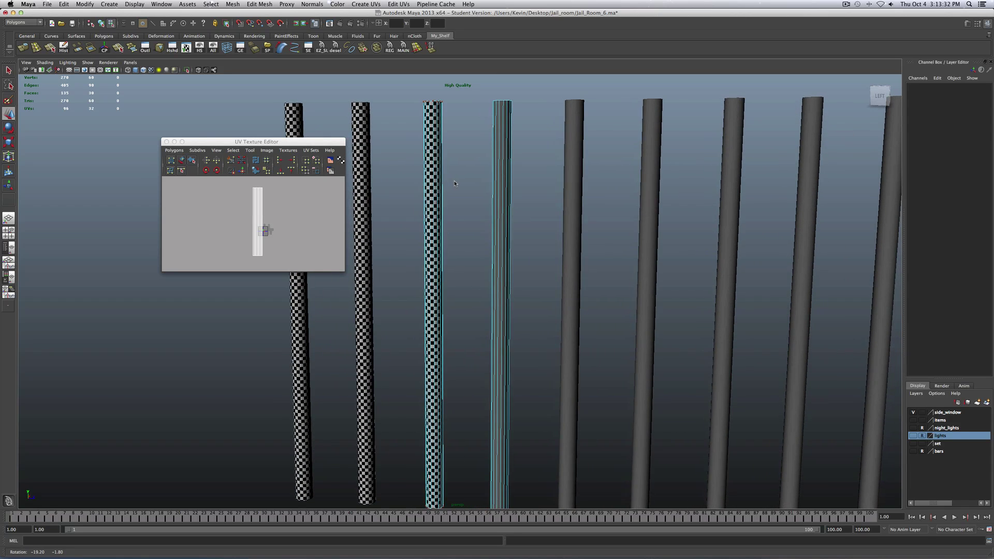
left_click(182, 141)
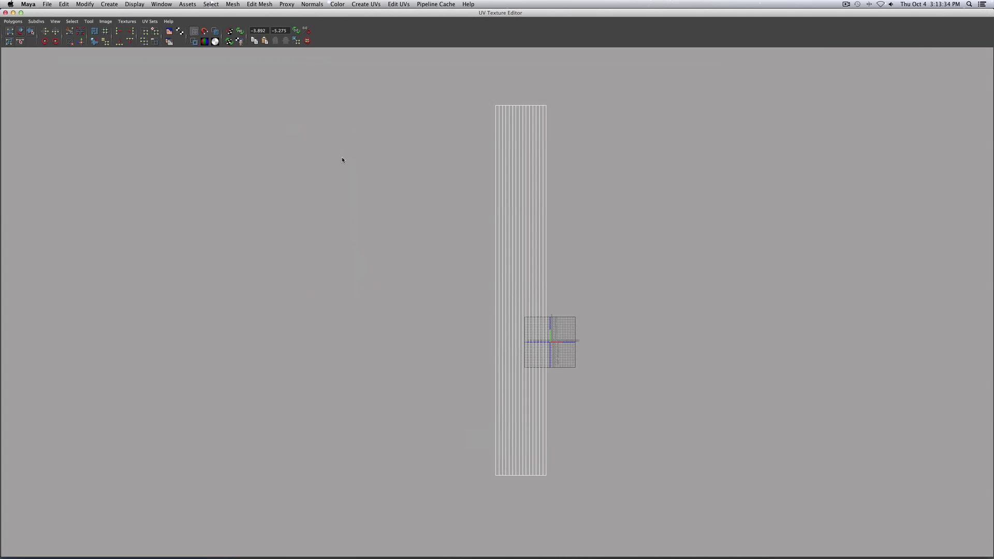
left_click(20, 12)
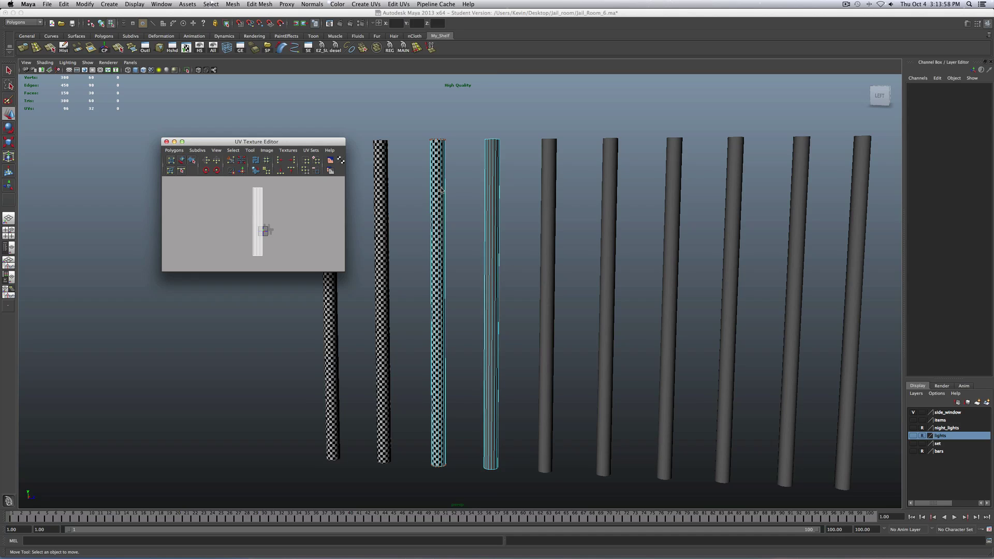
Return the bars to object mode and select the mapped third bar followed by the unmapped fourth bar
right_click_drag(439, 177, 445, 168)
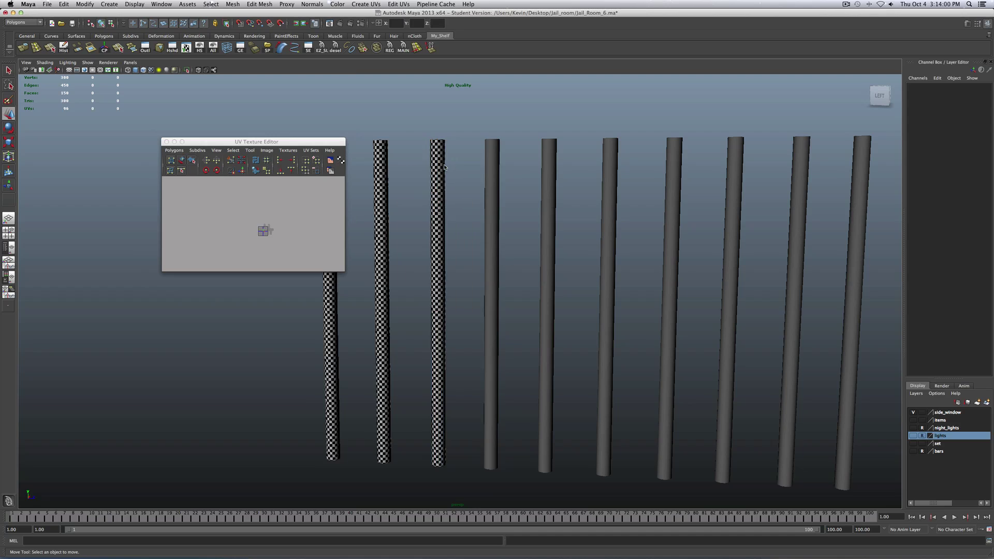
left_click(444, 168)
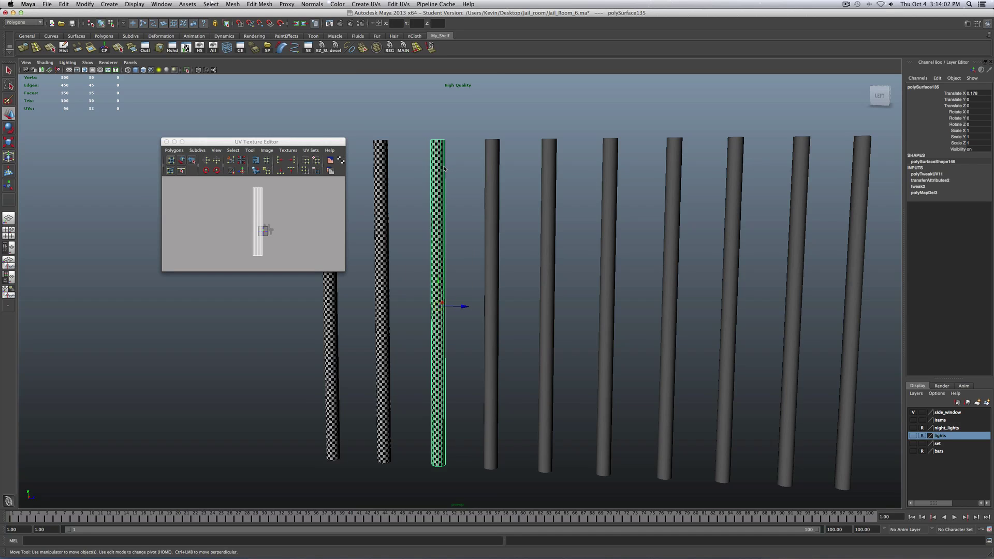
left_click(493, 191, "shift")
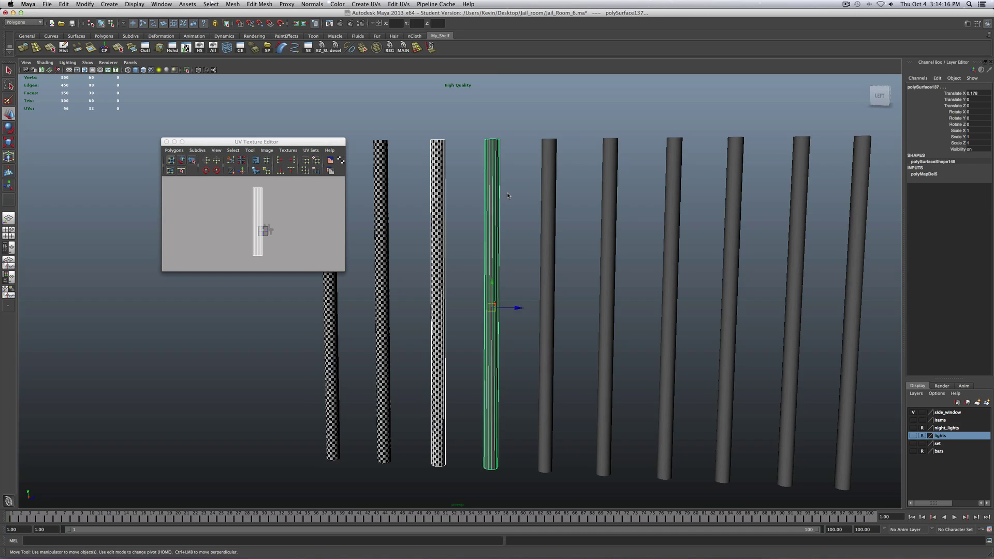
scroll(507, 197, "down", 5)
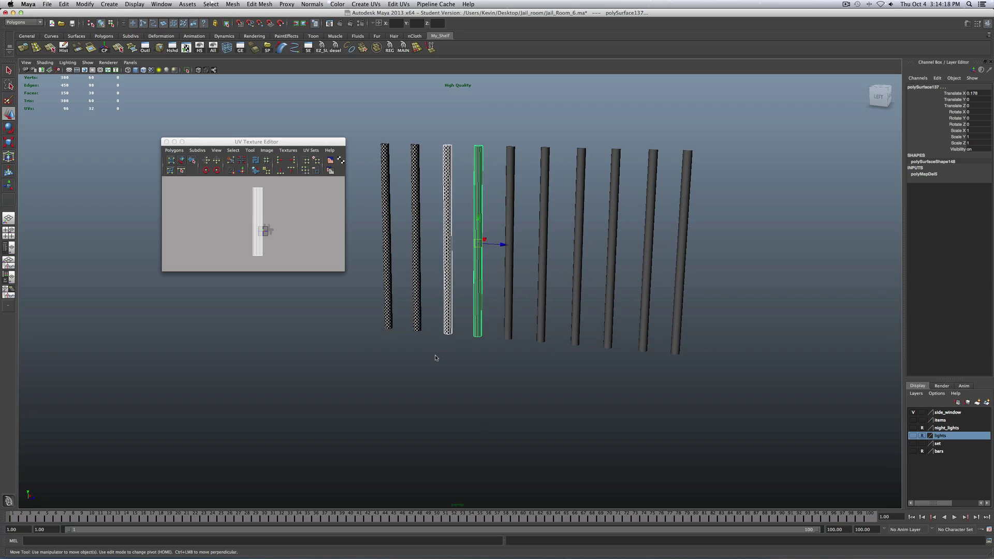
left_click(400, 359)
right_click_drag(400, 360, 374, 378, "shift")
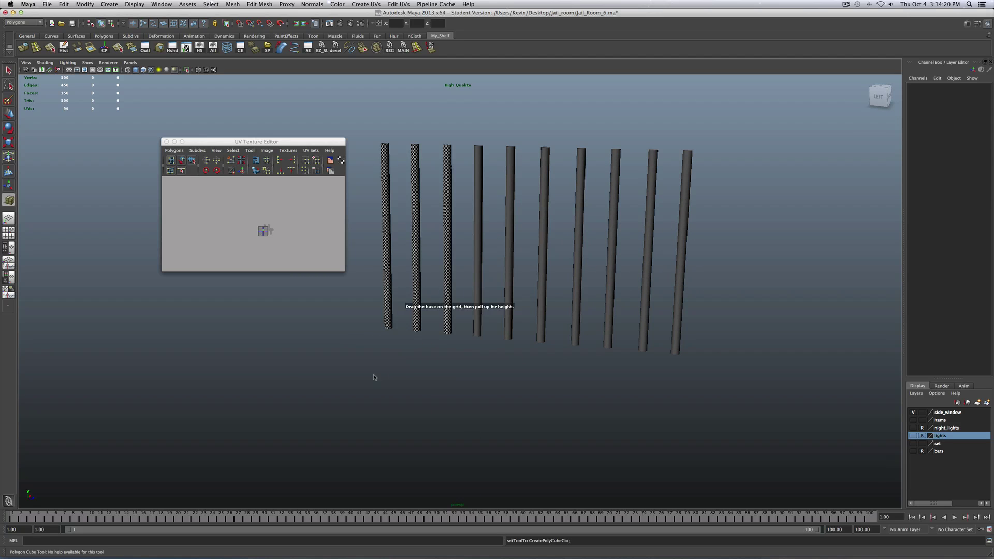
left_click_drag(374, 377, 435, 331)
scroll(505, 382, "down", 2)
left_click(589, 382)
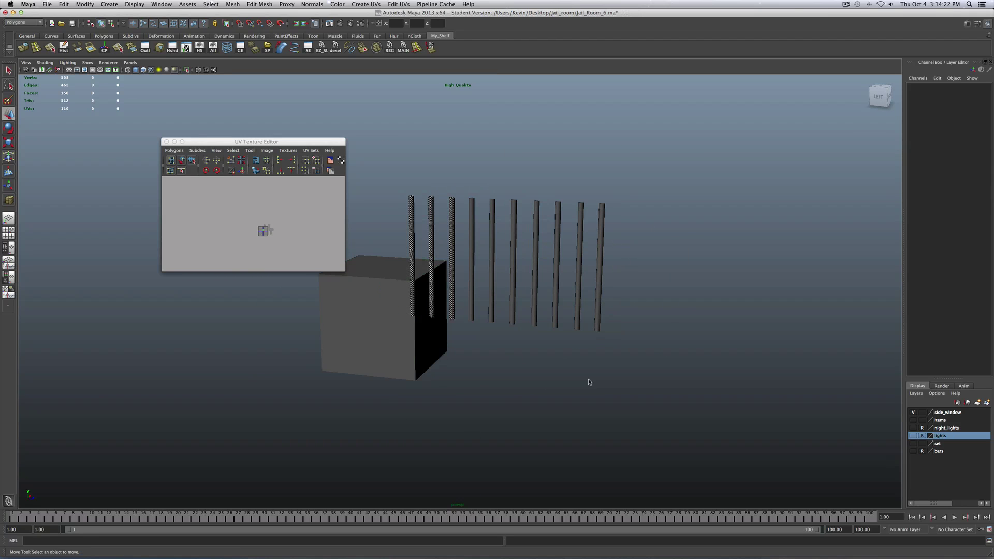
mouse_move(589, 382)
right_mouse_down("shift")
mouse_move(585, 394)
mouse_move(570, 384)
right_mouse_up("shift")
left_click_drag(570, 383, 611, 368)
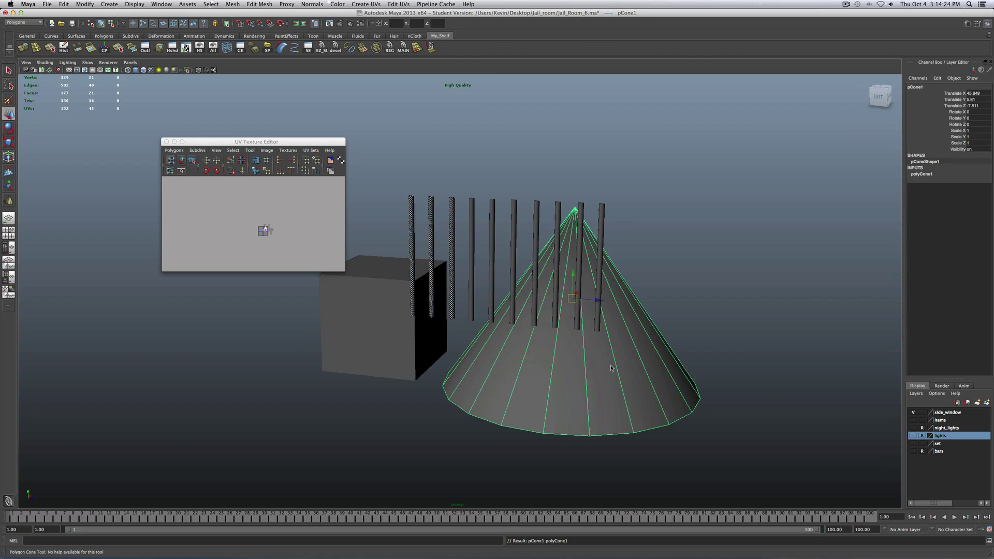
key("w")
key("Delete")
left_click(377, 347)
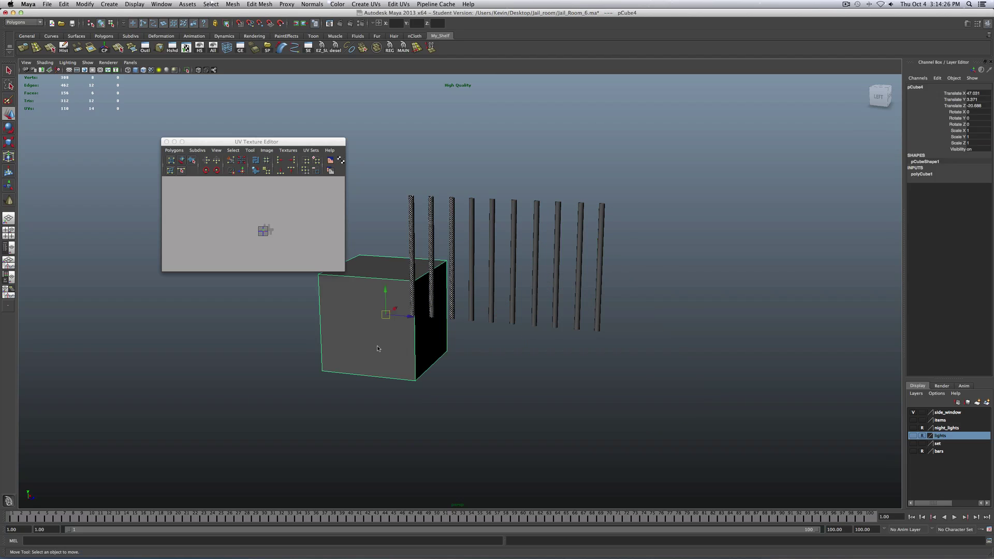
key("Delete")
Create a small polygon cube below the first bars and a much larger cube around the last bars
scroll(433, 337, "up", 2)
right_click_drag(423, 373, 400, 369)
left_click(423, 385)
left_click_drag(383, 360, 417, 377)
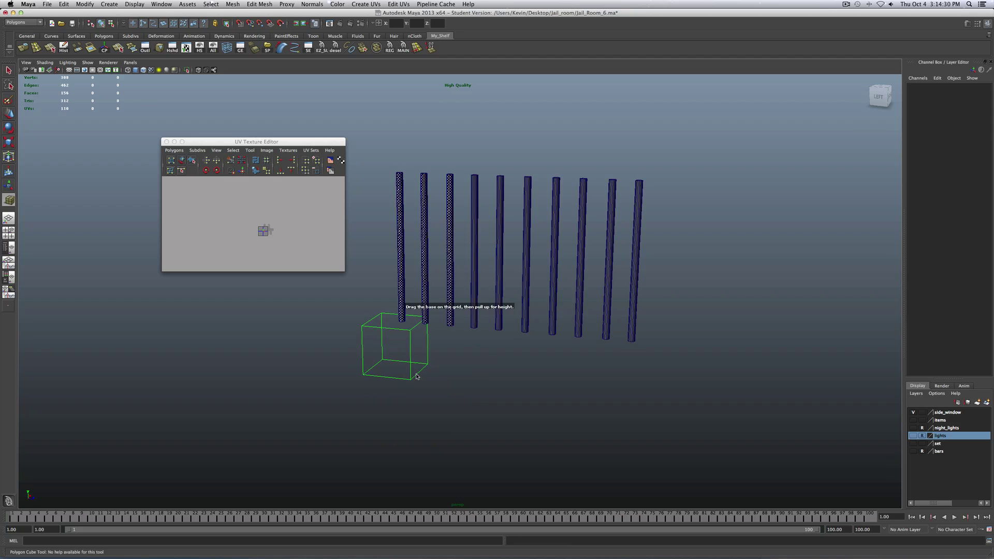
left_click(418, 377)
right_click_drag(458, 374, 446, 383, "shift")
mouse_move(445, 384)
left_mouse_down()
mouse_move(540, 400)
mouse_move(479, 277)
mouse_move(678, 321)
left_mouse_up()
key("w")
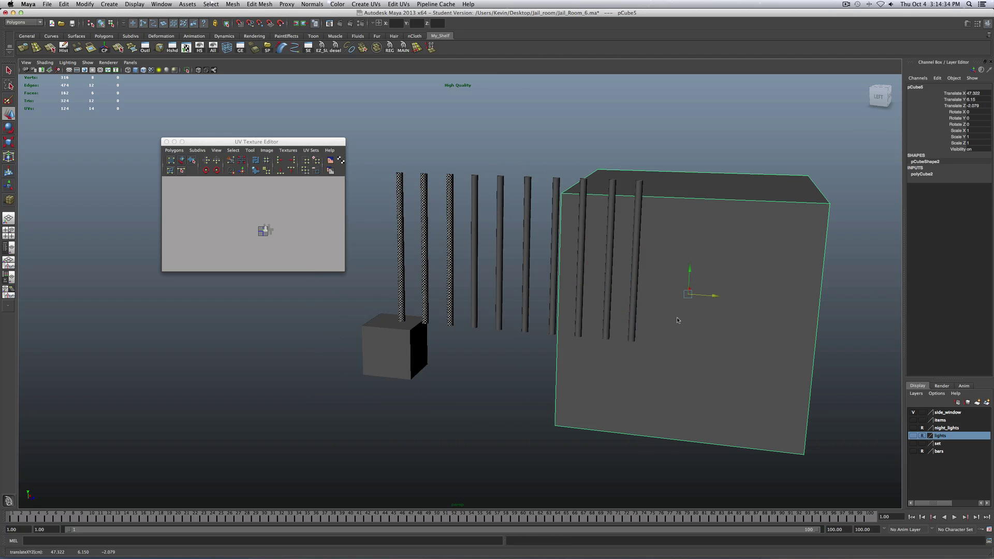
Select the small cube as the source and add the large cube to the selection as the target
left_click(381, 335, "shift")
left_click(421, 342)
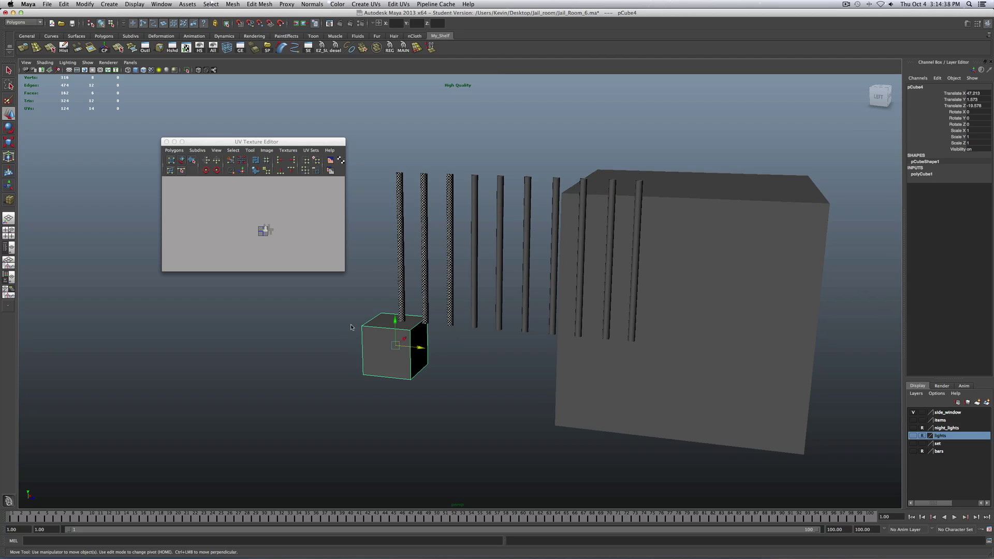
left_click(666, 262, "shift")
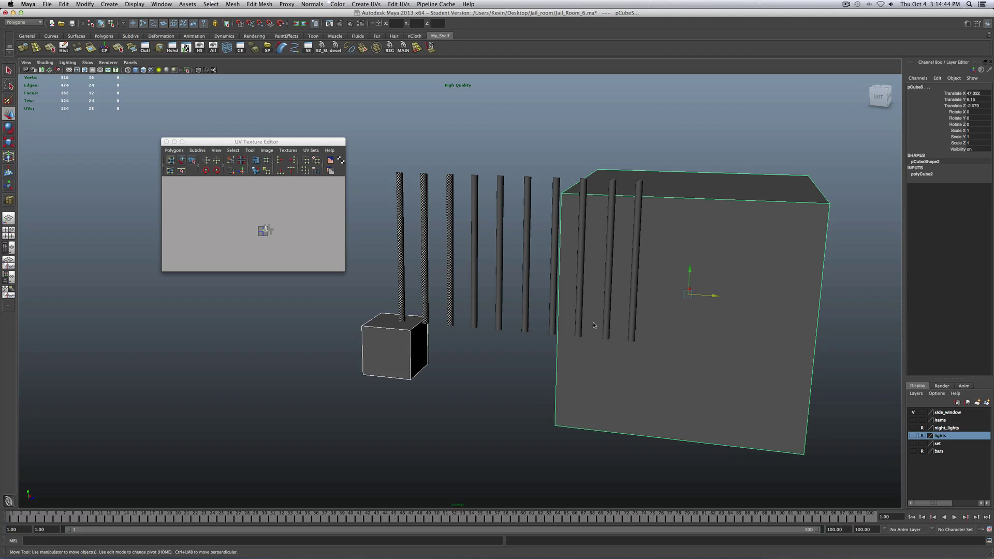
Delete the large cube and the small cube, leaving only the bars in the scene
left_click(553, 349)
left_click(572, 349)
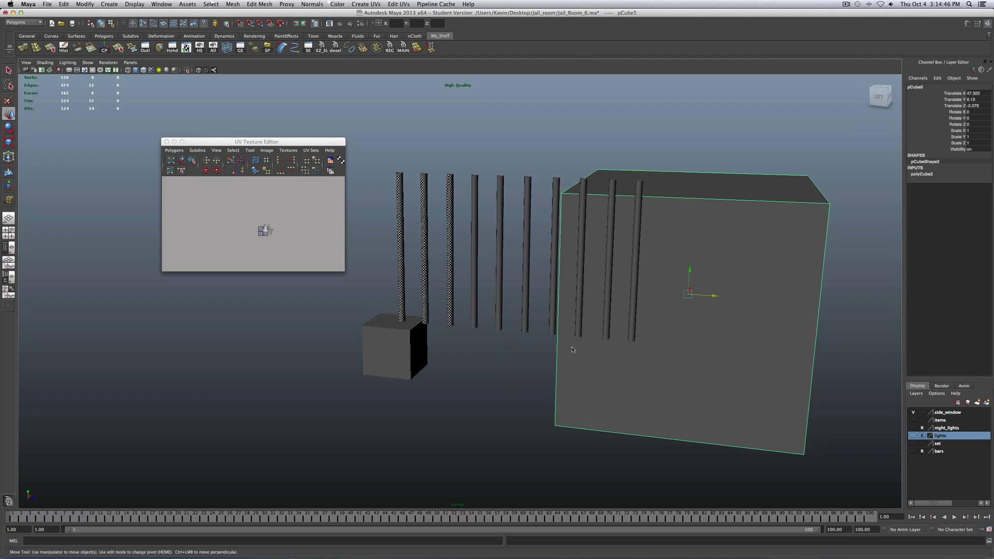
key("Delete")
left_click(399, 343)
key("Delete")
scroll(455, 314, "up", 10)
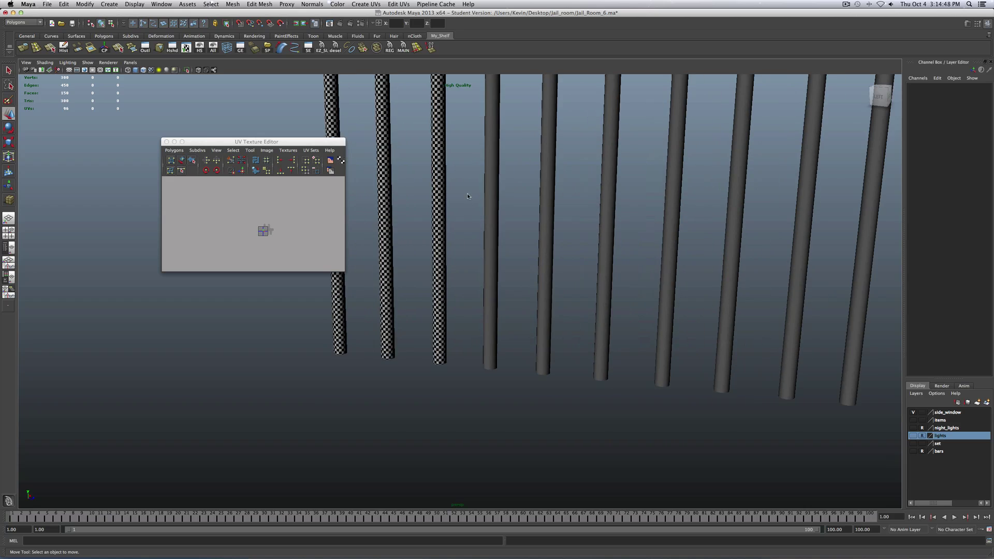
Select the mapped third bar followed by the unmapped fourth bar and transfer the third bar's UVs to the fourth
middle_click_drag(467, 196, 464, 280, "alt")
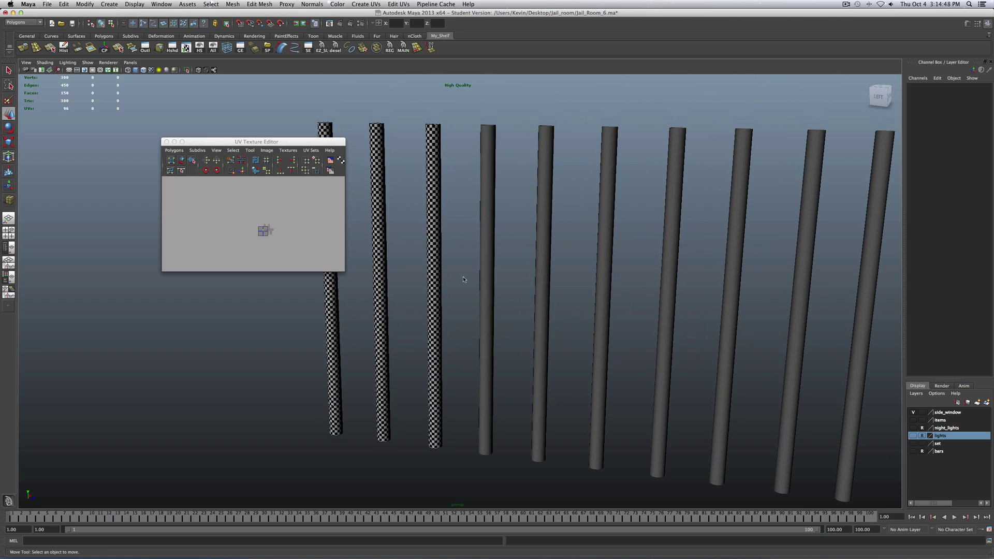
left_click(485, 205)
left_click(435, 160)
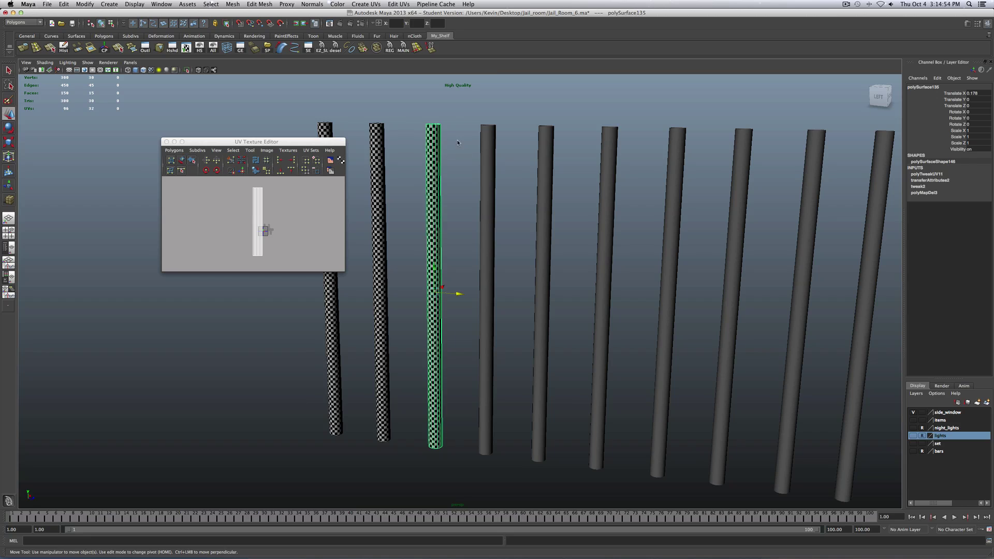
left_click(492, 133, "shift")
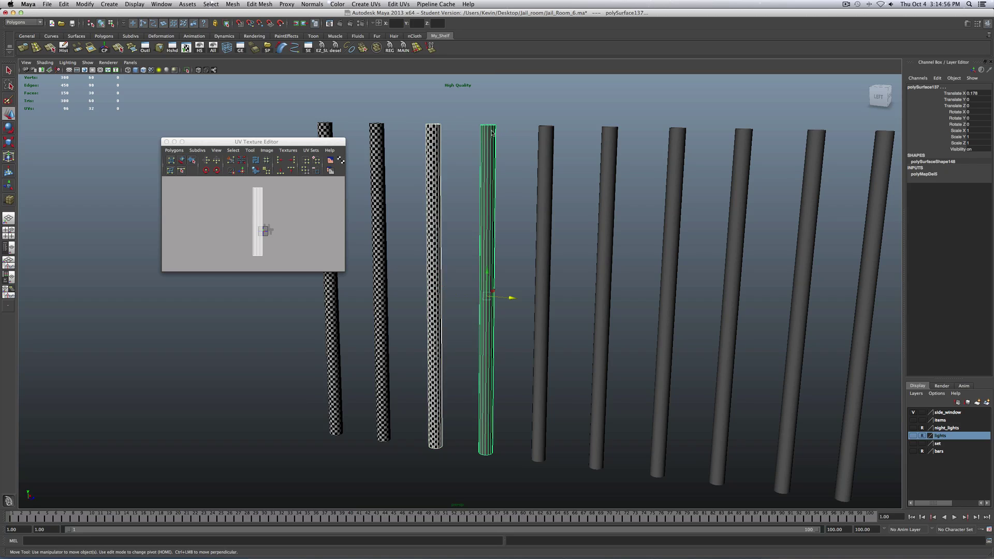
left_click(430, 49)
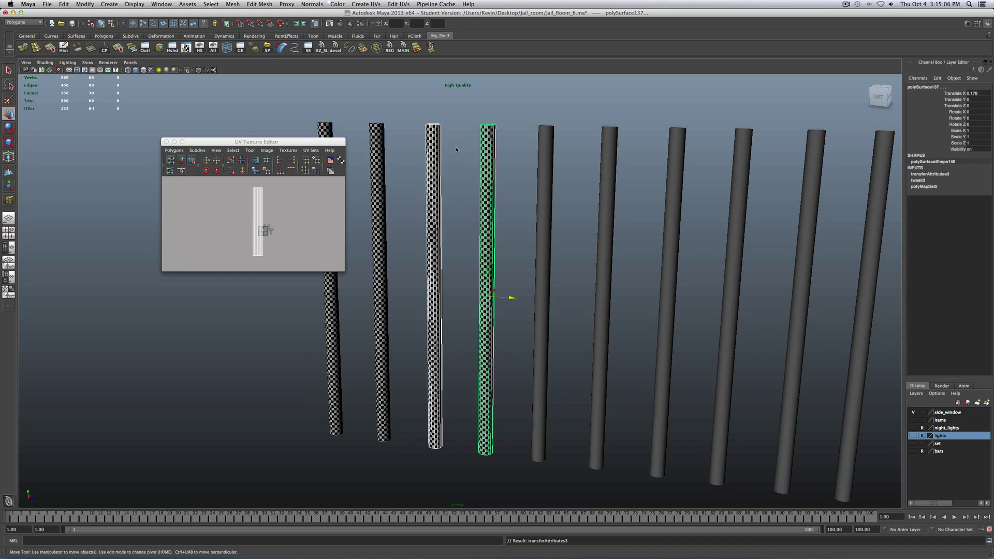
Select the fourth bar's whole UV shell and move it horizontally to the right of the third bar's shell
left_click(488, 144)
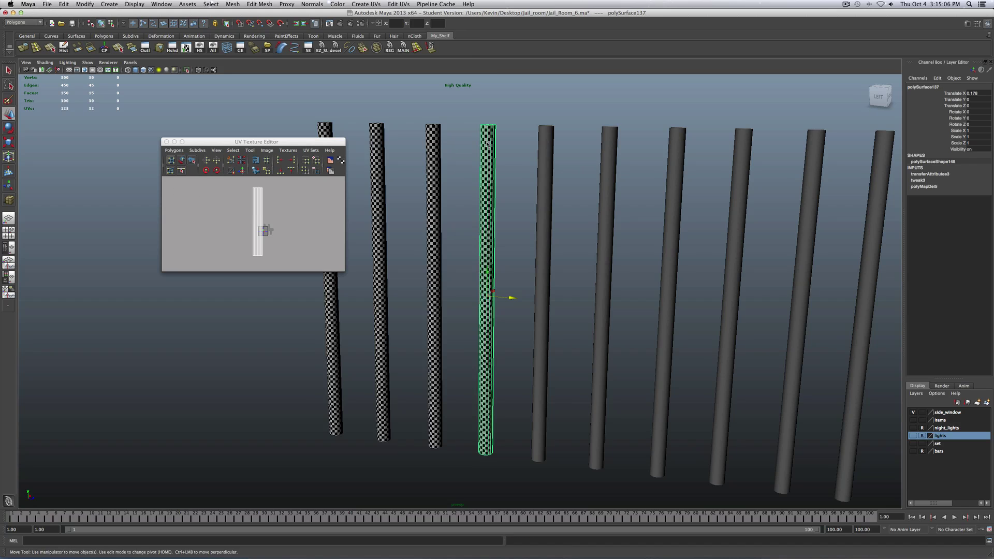
right_click_drag(251, 196, 272, 210)
left_click(253, 189)
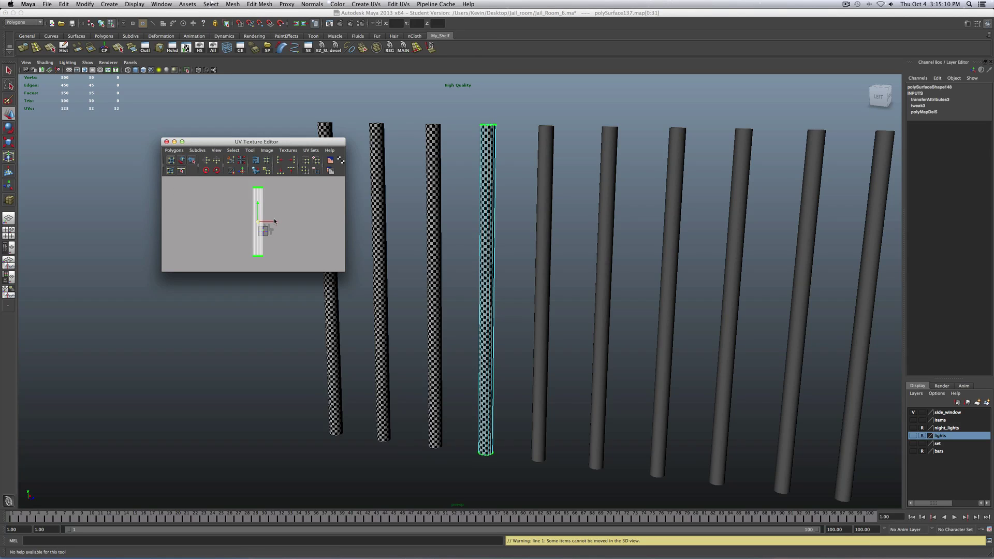
left_click_drag(274, 221, 293, 222)
Add the first three bars to the selection, enlarge the UV Texture Editor and select the UVs of all four shells
left_click(433, 156, "shift")
left_click(378, 155, "shift")
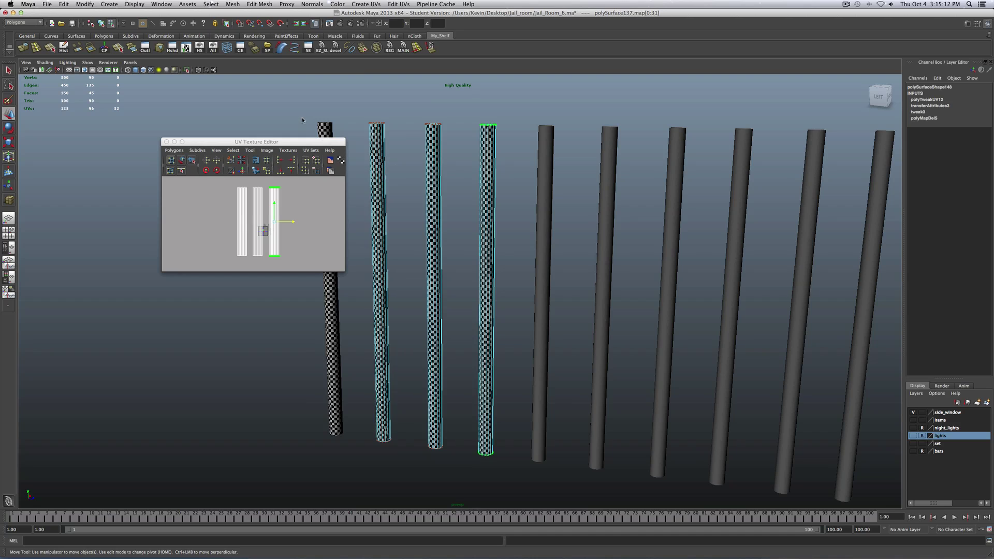
left_click(325, 129, "shift")
left_click(182, 142)
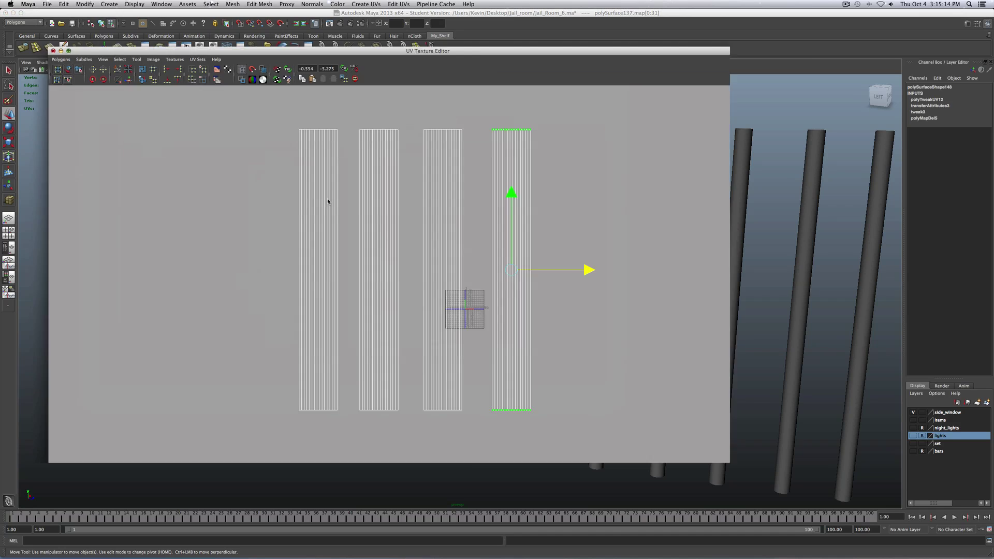
right_click_drag(520, 289, 424, 235, "alt")
left_click_drag(351, 156, 685, 485)
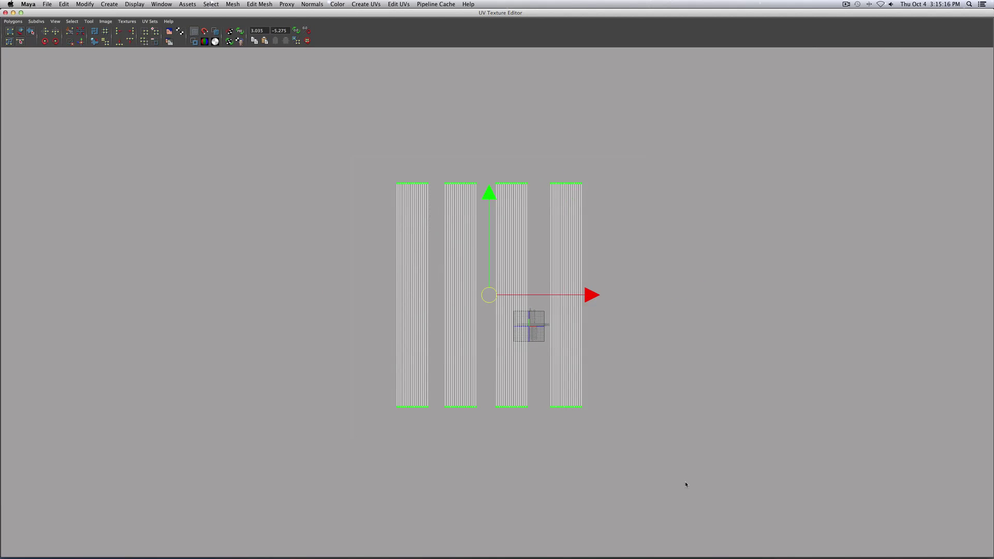
Try to scale the four selected UV shells down together and undo the scaling
key("r")
left_click_drag(489, 293, 419, 291)
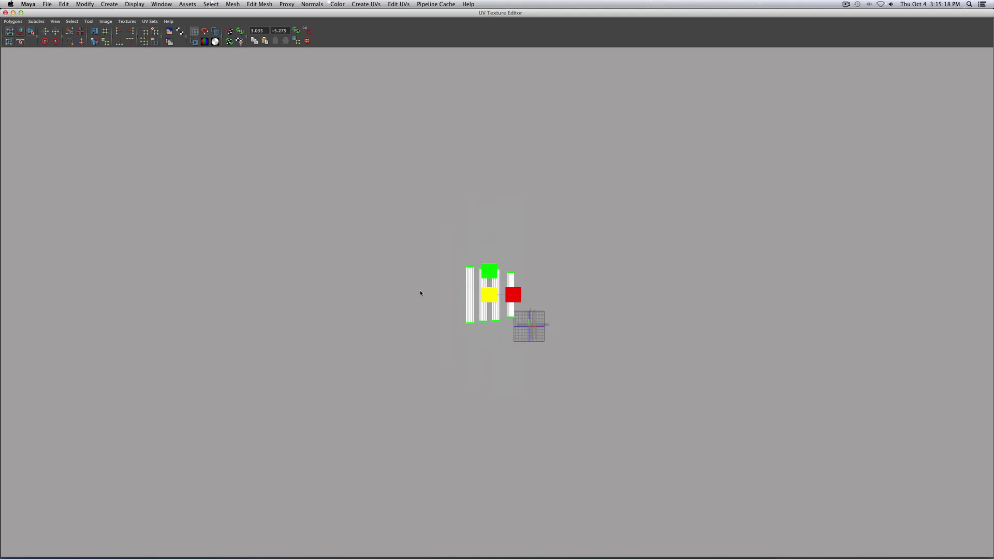
key("z")
mouse_move(485, 294)
left_mouse_down()
mouse_move(453, 282)
mouse_move(490, 302)
left_mouse_up()
key("z")
Move all four UV shells together horizontally away from the 0–1 grid and deselect them
key("w")
left_click_drag(583, 293, 476, 294)
middle_click_drag(477, 293, 578, 293, "alt")
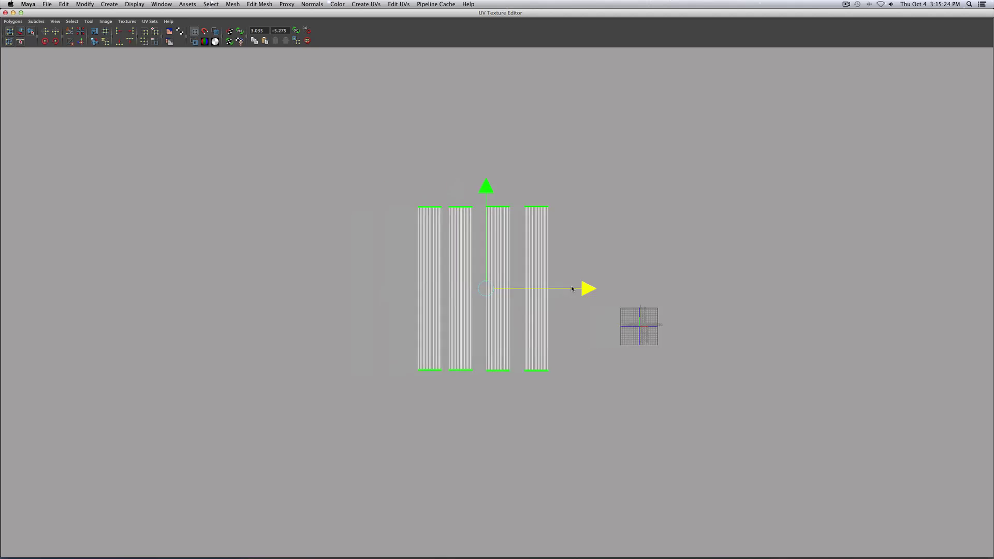
scroll(576, 295, "up", 2)
left_click(581, 241)
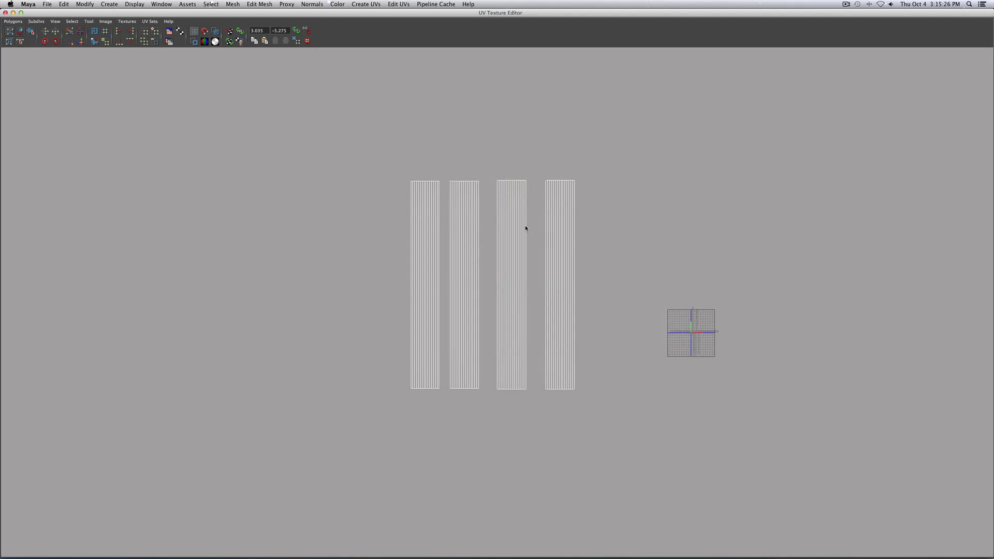
Nudge the third and fourth shells slightly down, and move all four shells up together
left_click_drag(526, 156, 524, 244)
scroll(492, 266, "down", 1)
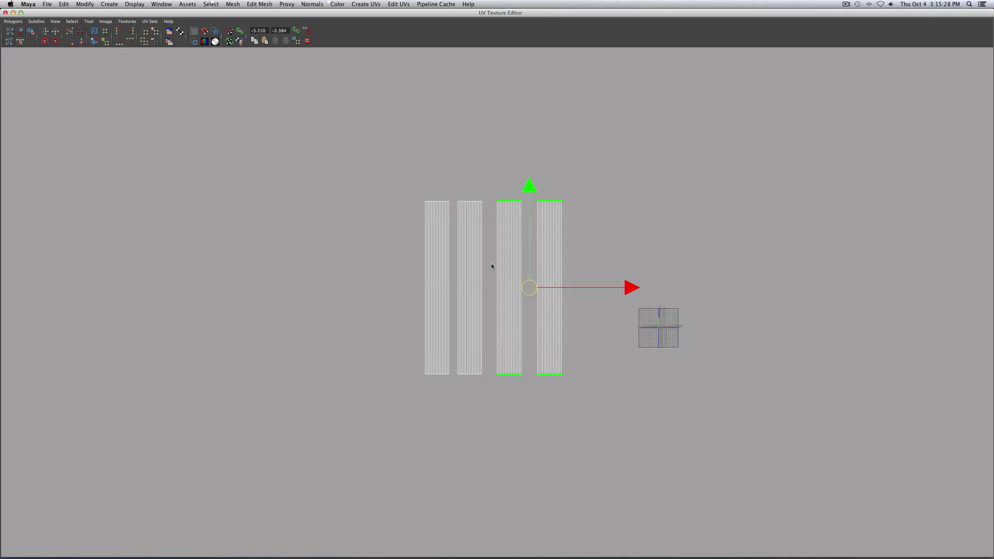
left_click_drag(530, 190, 529, 203)
left_click_drag(424, 199, 615, 387)
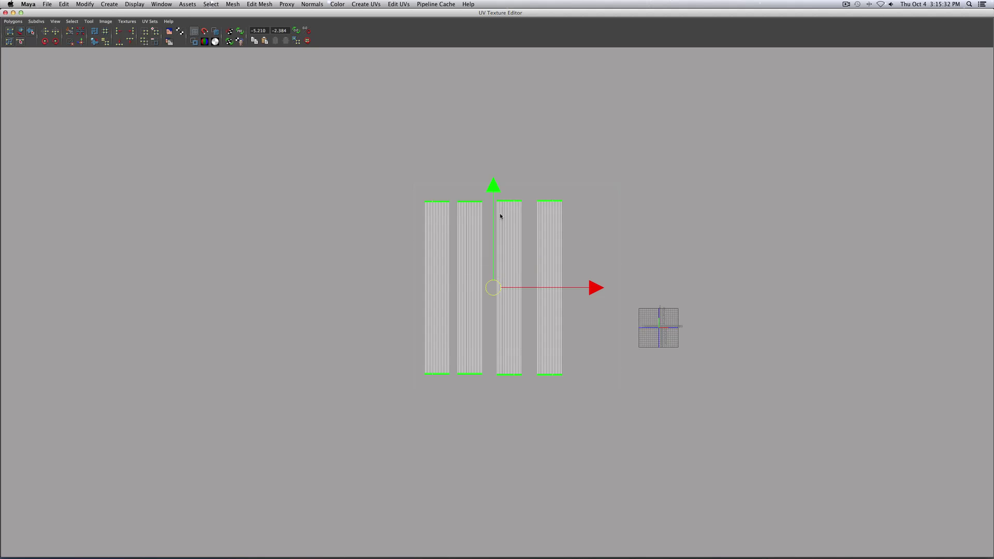
left_click_drag(493, 185, 493, 164)
scroll(493, 194, "up", 1)
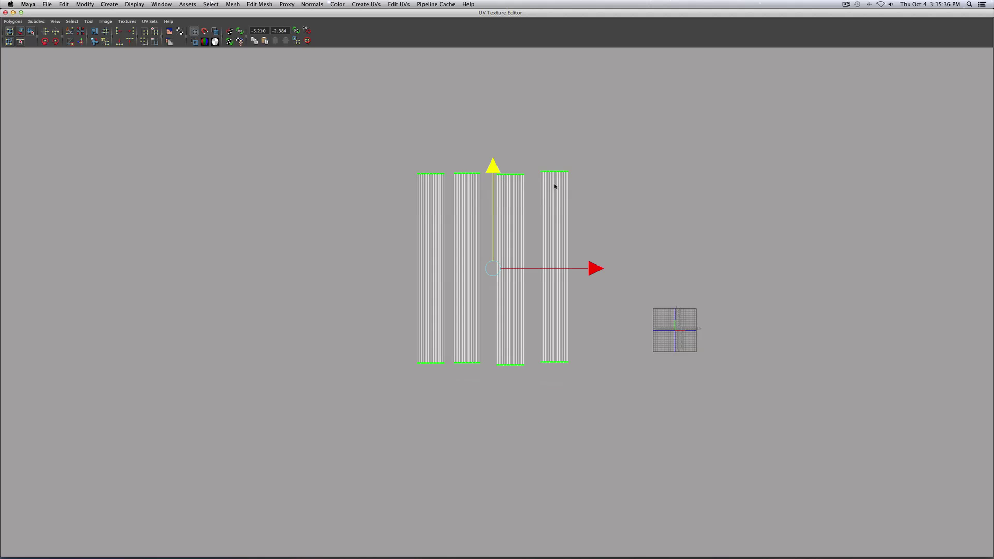
Reselect all four shells, nudge them slightly upward and close the UV Texture Editor
left_click_drag(576, 186, 577, 187)
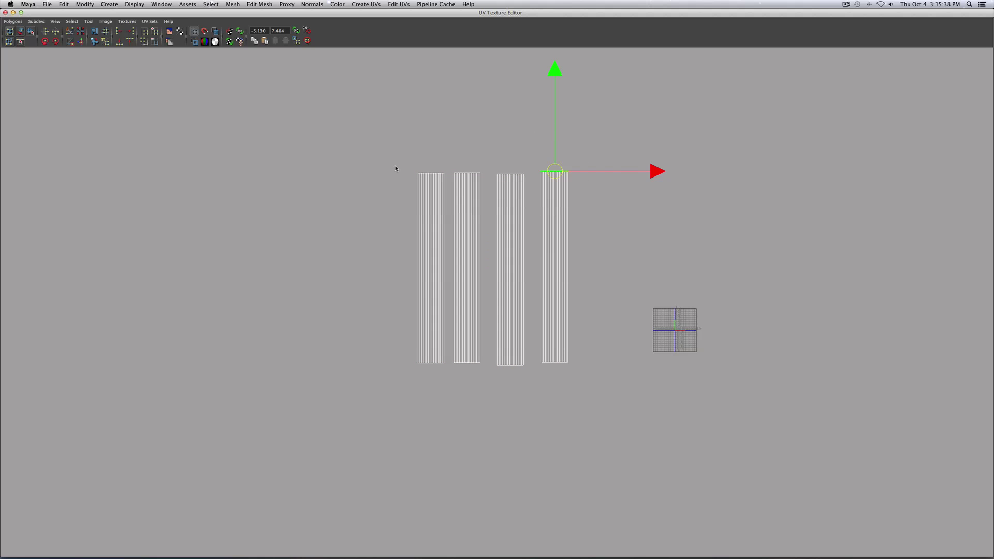
left_click_drag(615, 438, 615, 438)
mouse_move(493, 169)
left_mouse_down()
mouse_move(492, 235)
mouse_move(494, 141)
mouse_move(494, 209)
mouse_move(503, 169)
left_mouse_up()
left_click(6, 13)
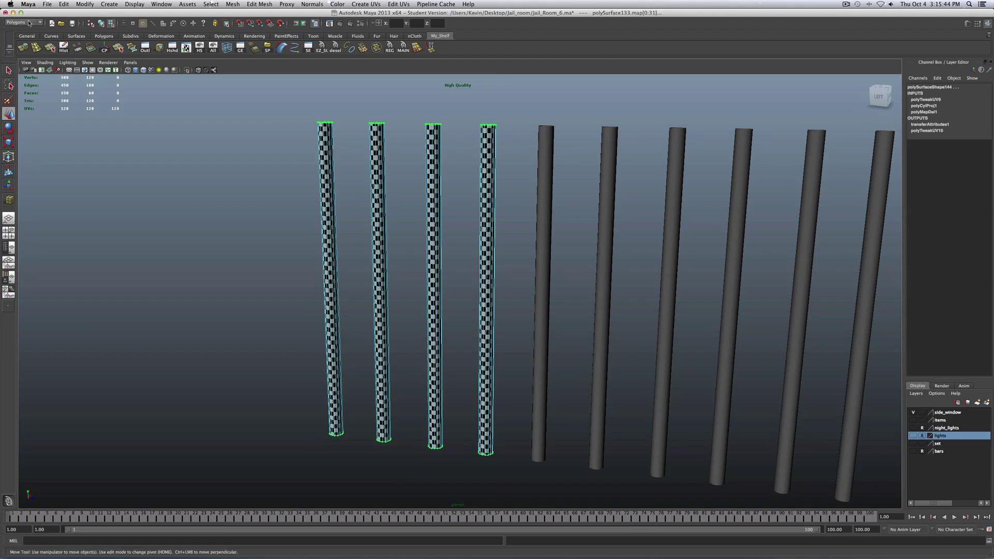
Return to object mode, select the four mapped bars and delete their construction history
scroll(423, 139, "down", 3)
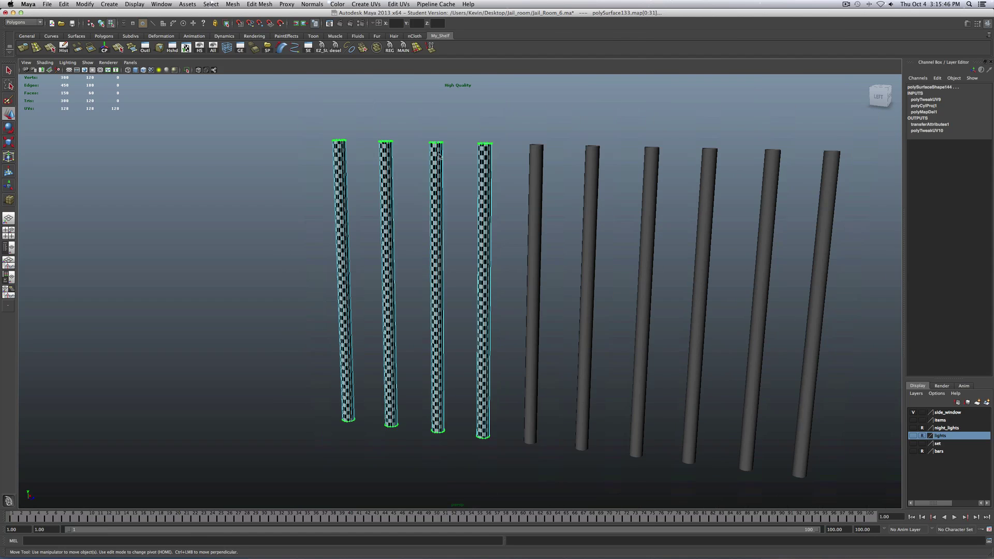
key("F8")
left_click(442, 165)
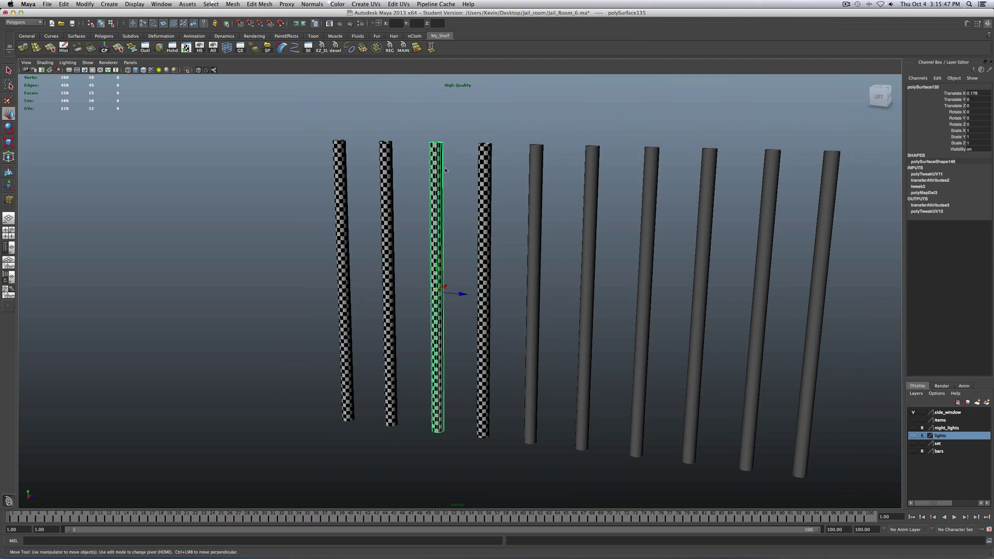
left_click(492, 166, "shift")
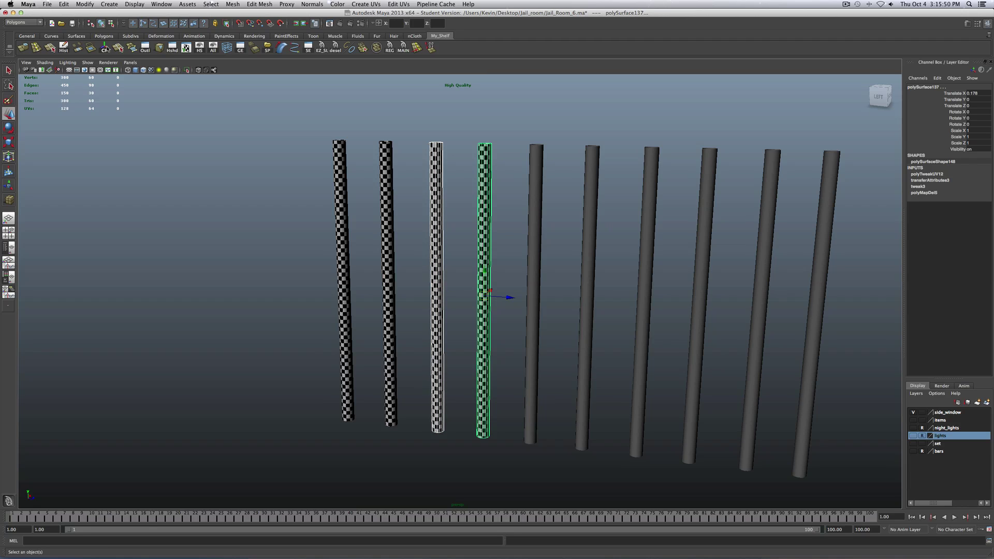
left_click(385, 167, "shift")
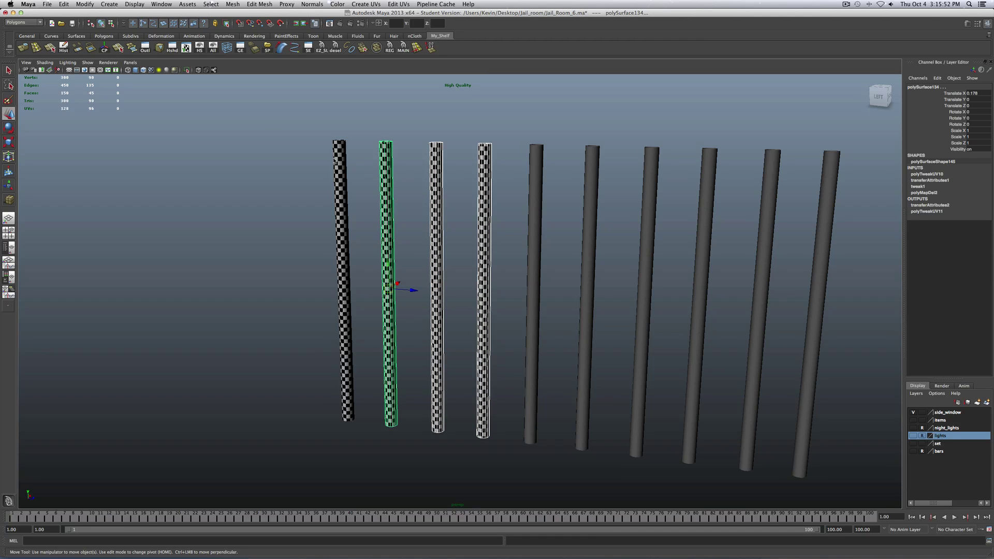
left_click(339, 163, "shift")
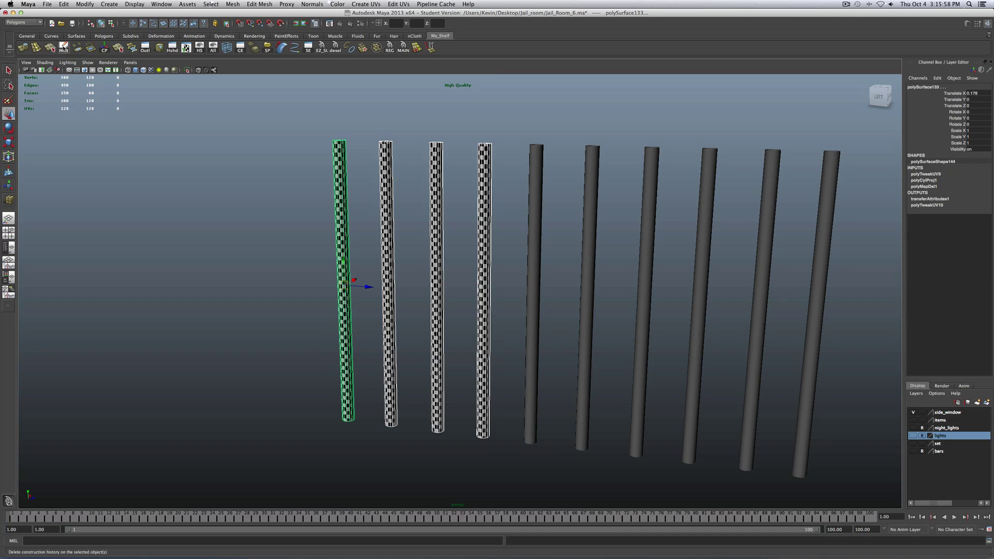
left_click(63, 50)
Reopen the UV Texture Editor, move all four shells down together in two passes and close the editor
left_click(185, 48)
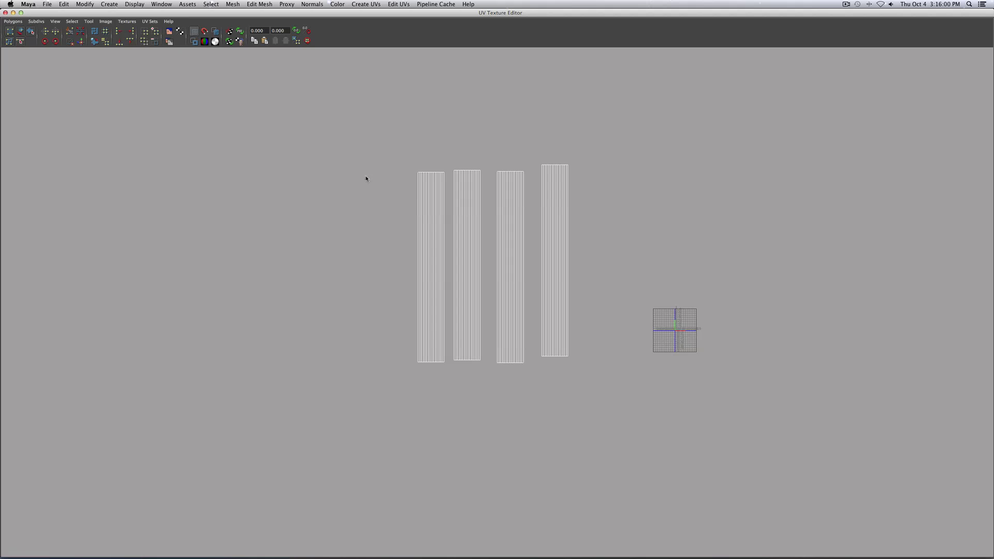
left_click_drag(614, 389, 613, 389)
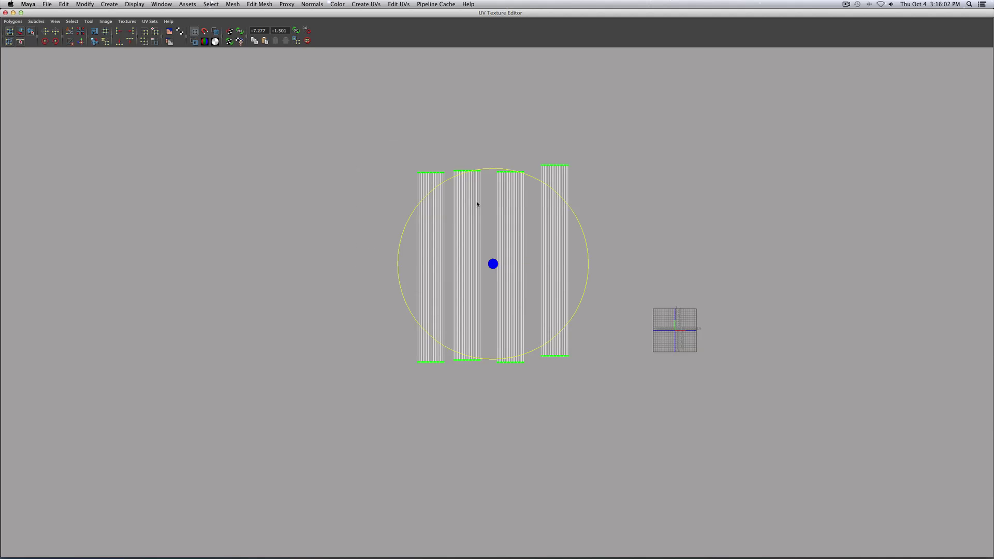
key("w")
left_click_drag(496, 170, 496, 195)
left_click(549, 213)
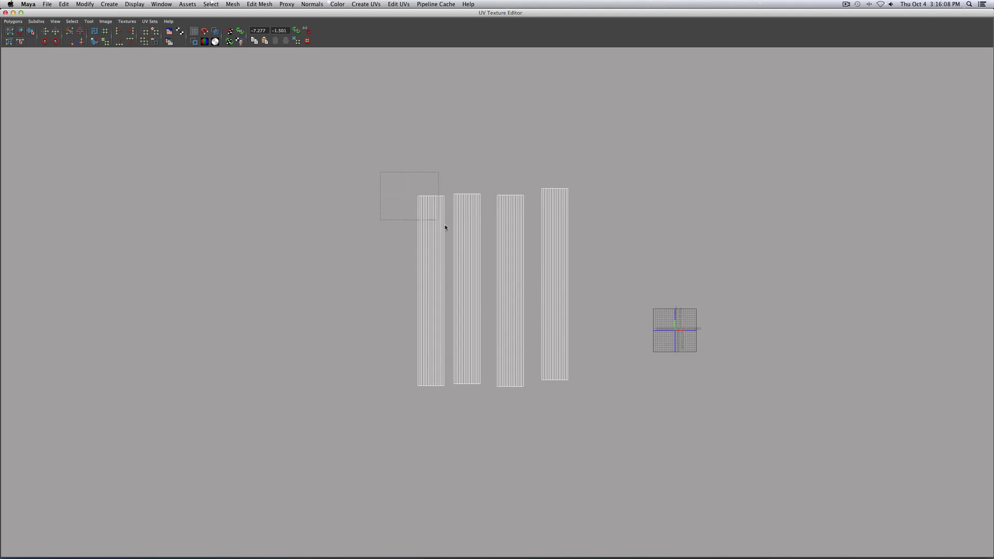
left_click_drag(445, 228, 569, 408)
mouse_move(492, 185)
left_mouse_down()
mouse_move(492, 123)
mouse_move(493, 197)
left_mouse_up()
left_click(5, 12)
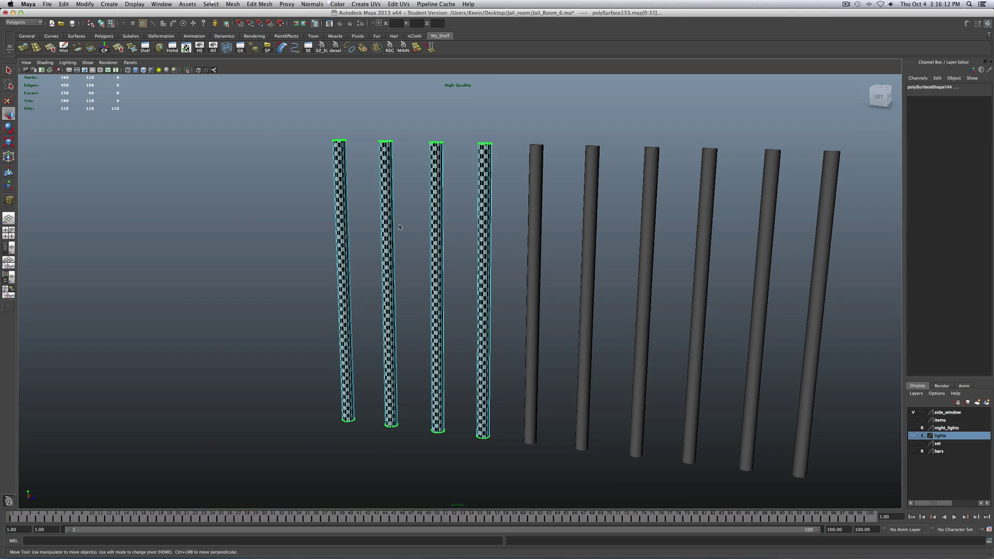
Return the mapped bars to object mode and clear the selection with all ten bars in view
scroll(495, 173, "up", 2)
key("F8")
left_click(490, 175)
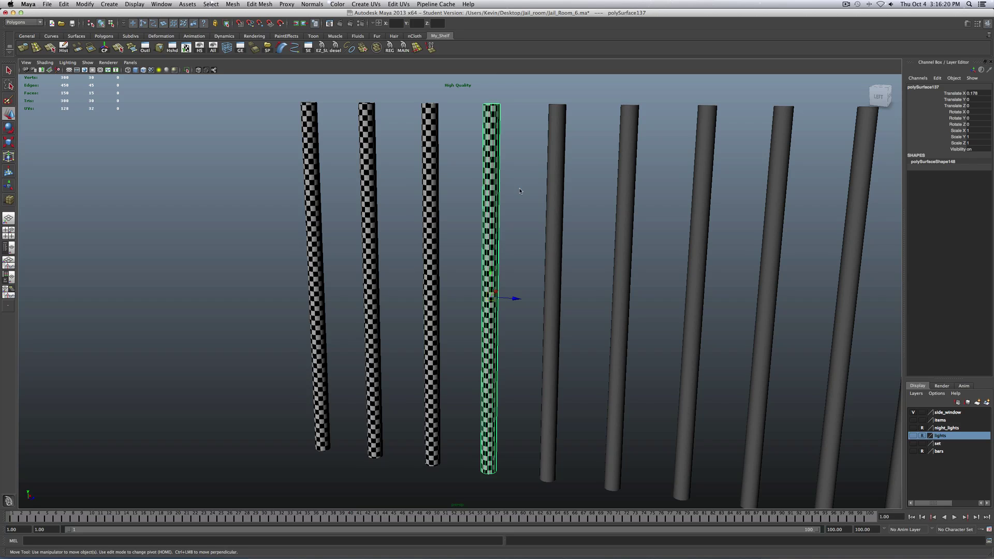
scroll(520, 191, "down", 6)
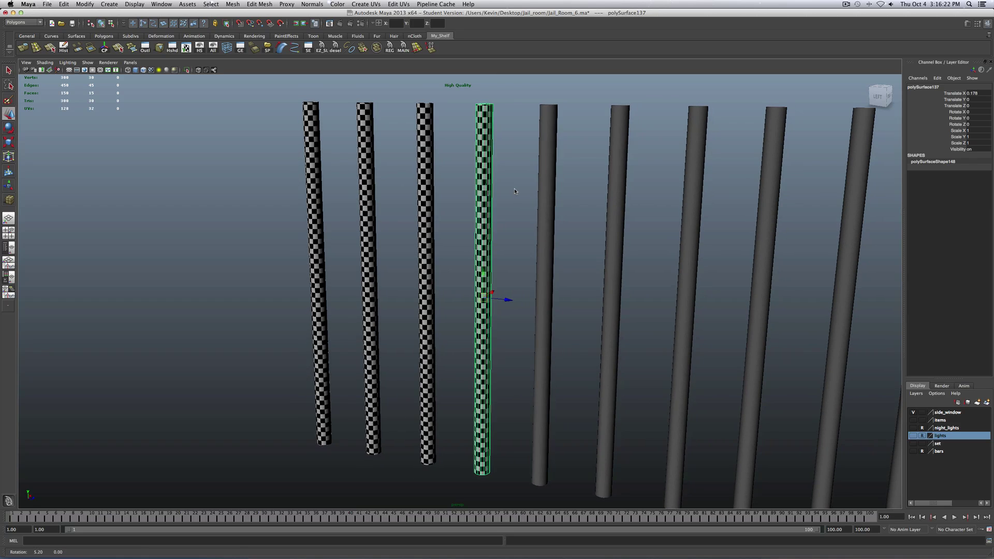
left_click(474, 194)
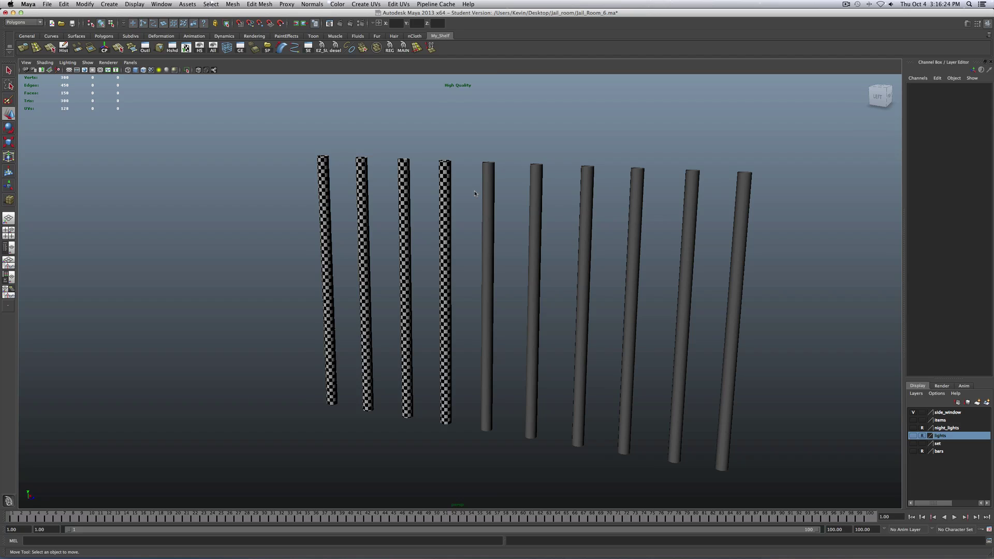